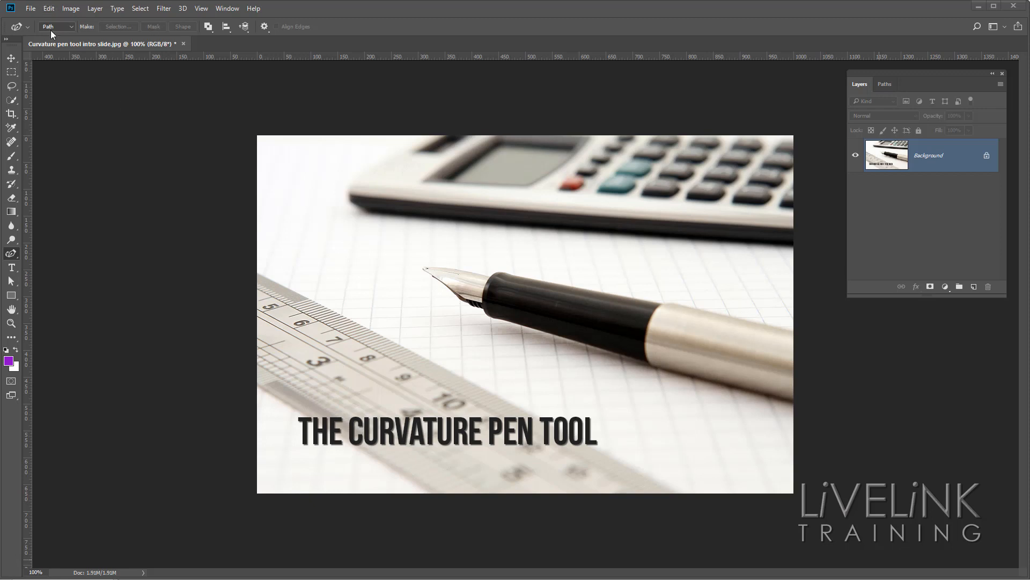
Create a new 1500 × 1500 px RGB document at 300 pixels/inch with a white background.
{"action": "left_click", "coordinate": [31, 7]}
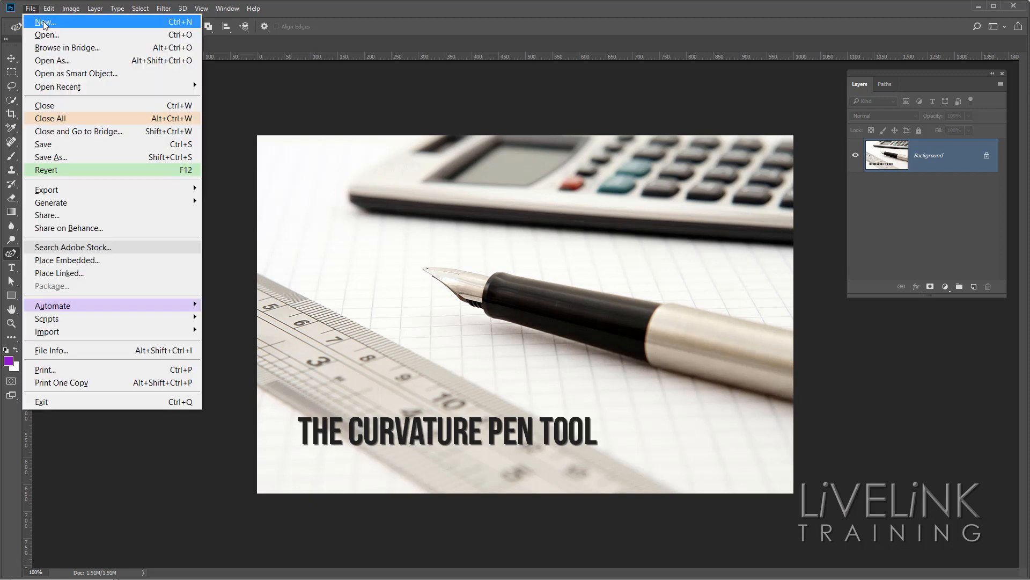
{"action": "left_click", "coordinate": [76, 22]}
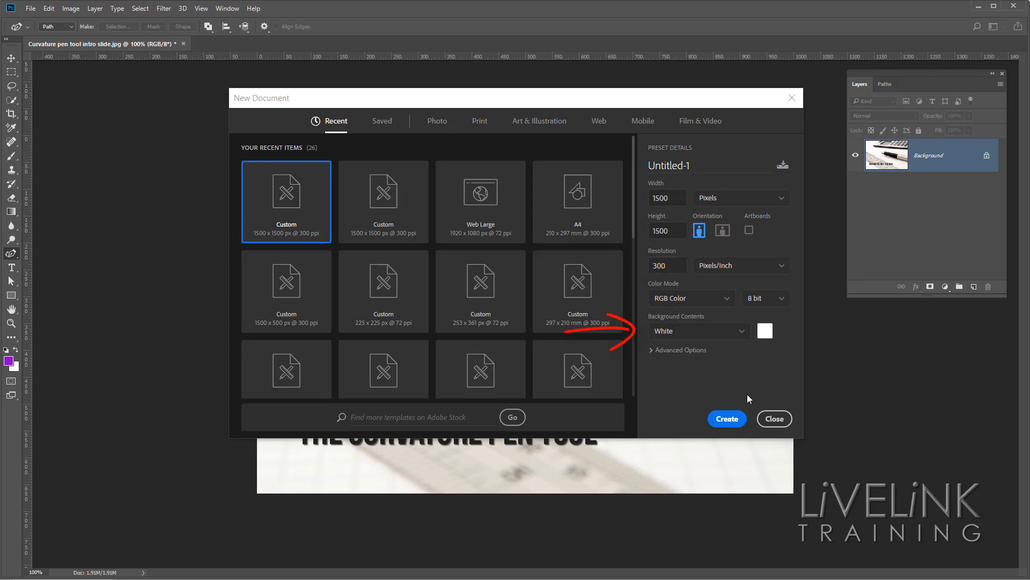
{"action": "left_click", "coordinate": [728, 420]}
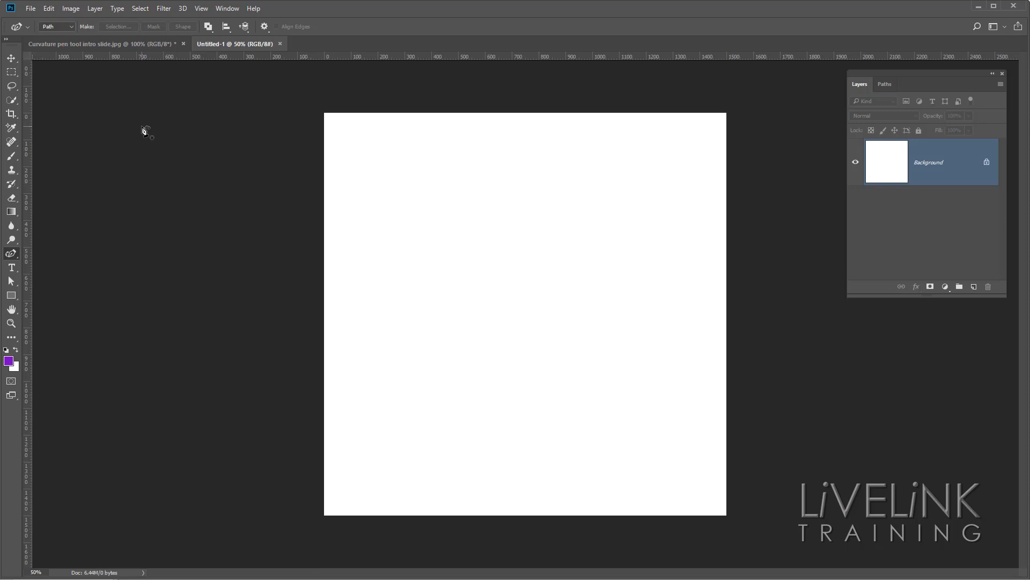
Add a guide layout of 6 columns and 6 rows with both gutters set to 0.
{"action": "left_click", "coordinate": [206, 12]}
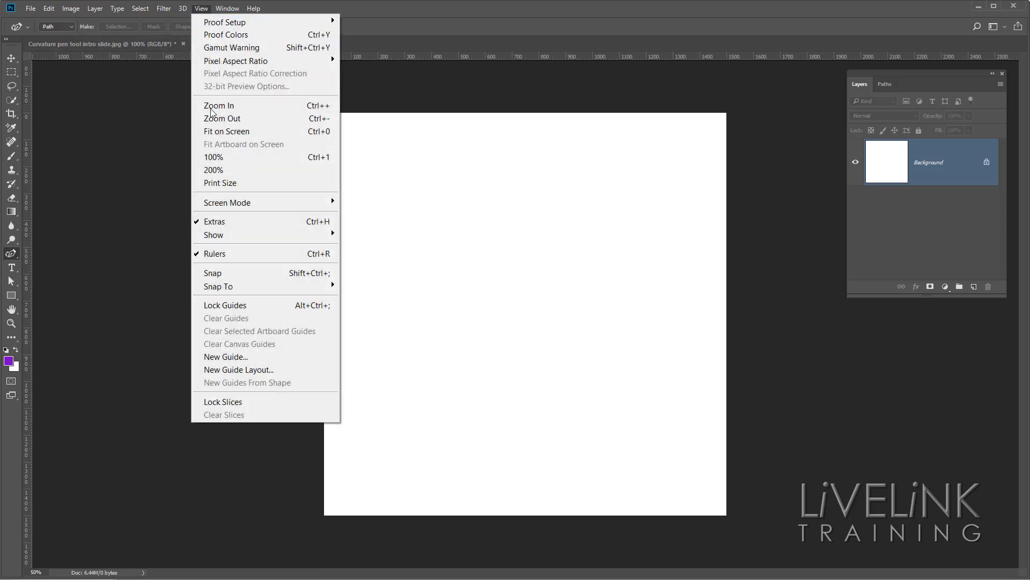
{"action": "left_click", "coordinate": [298, 370]}
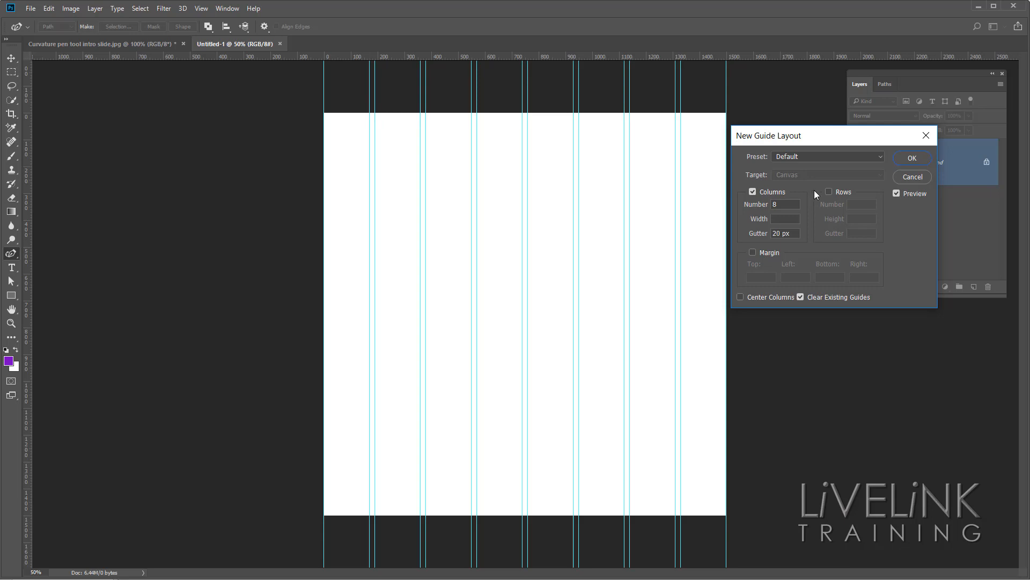
{"action": "left_click", "coordinate": [767, 206]}
{"action": "type", "text": "6"}
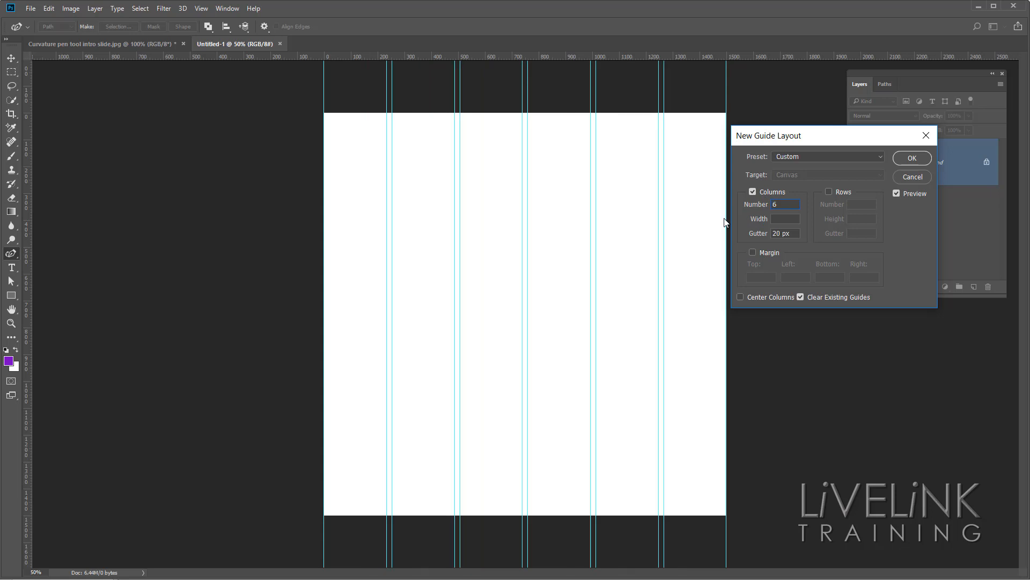
{"action": "left_click", "coordinate": [829, 191]}
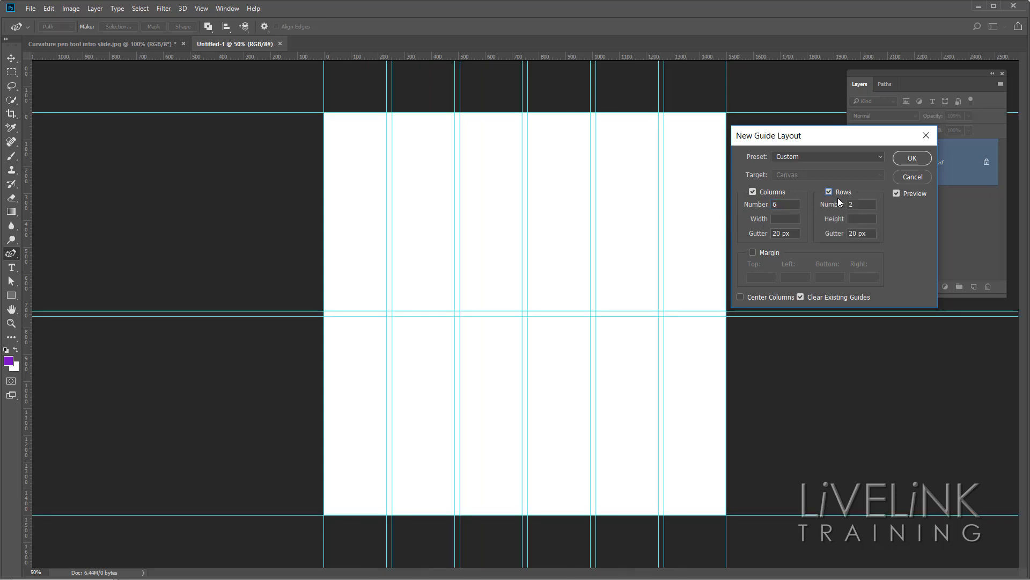
{"action": "double_click", "coordinate": [857, 204]}
{"action": "type", "text": "6"}
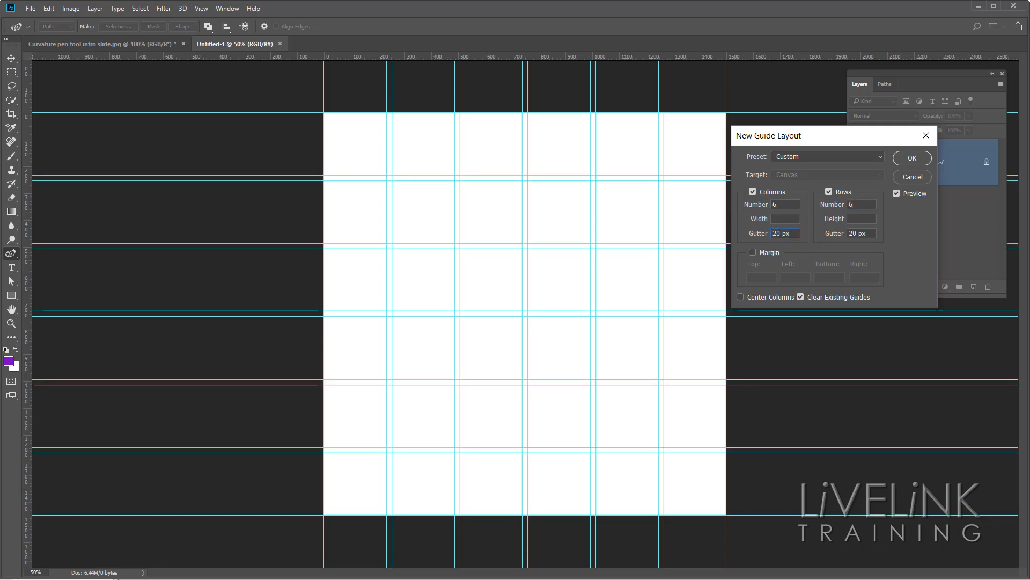
{"action": "double_click", "coordinate": [785, 233]}
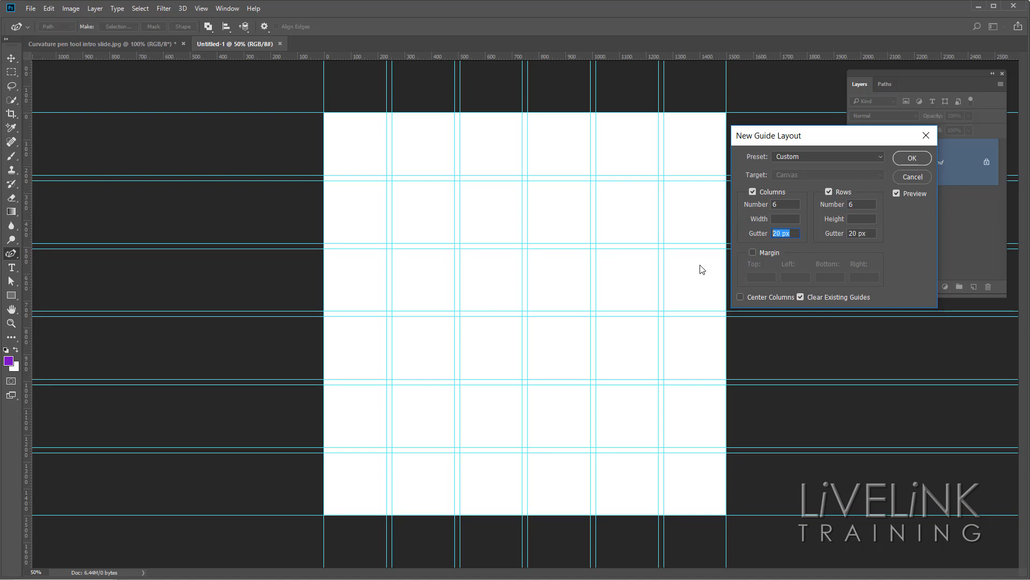
{"action": "type", "text": "0"}
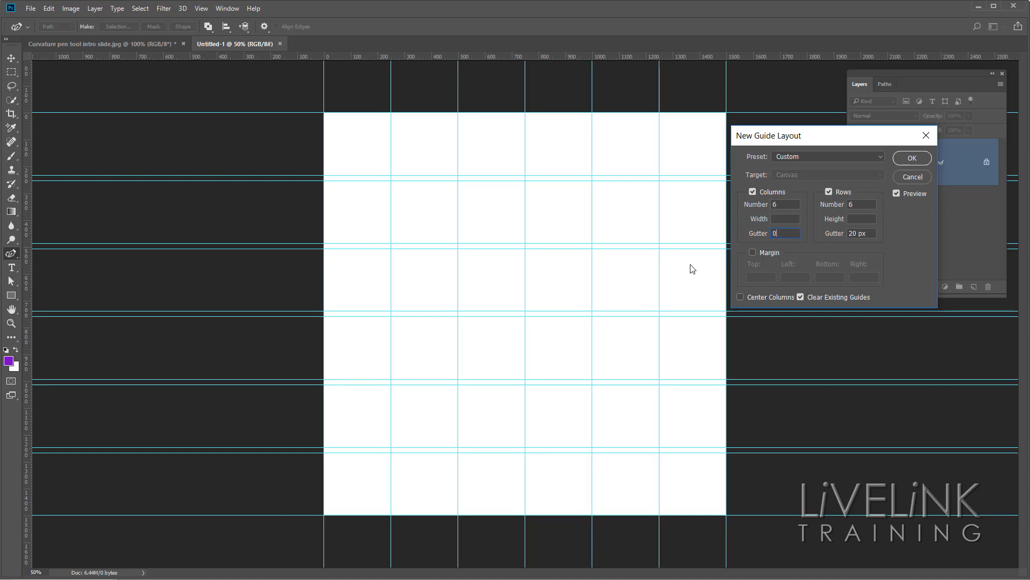
{"action": "double_click", "coordinate": [874, 233]}
{"action": "type", "text": "0"}
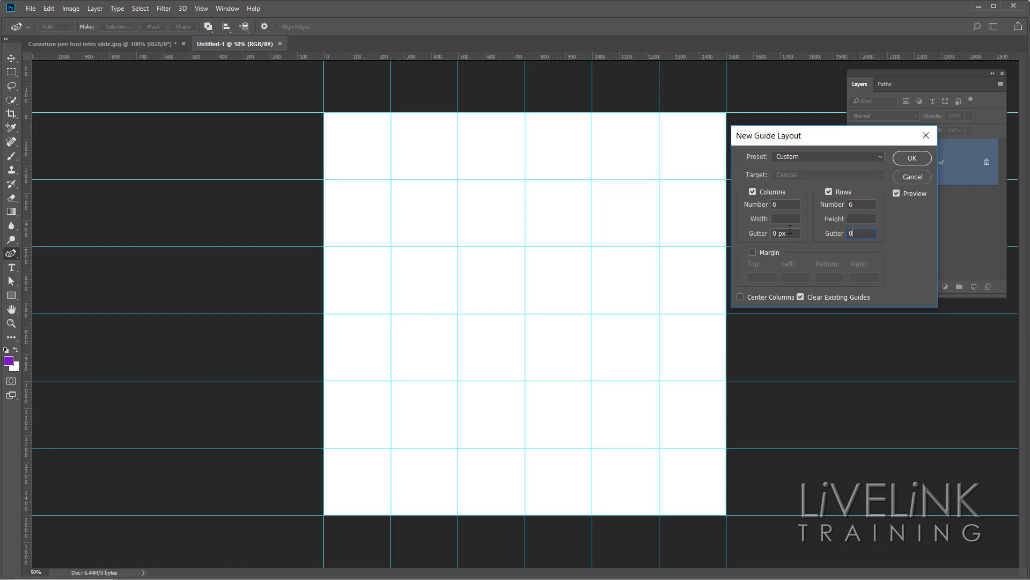
{"action": "left_click", "coordinate": [905, 159]}
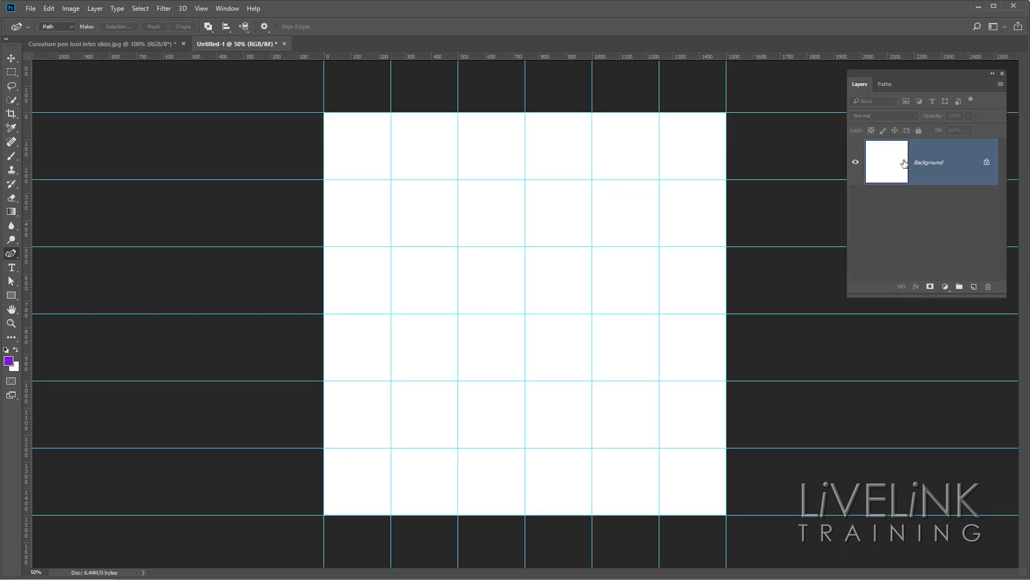
Activate the Curvature Pen Tool with its drawing mode set to Path.
{"action": "key", "text": "v"}
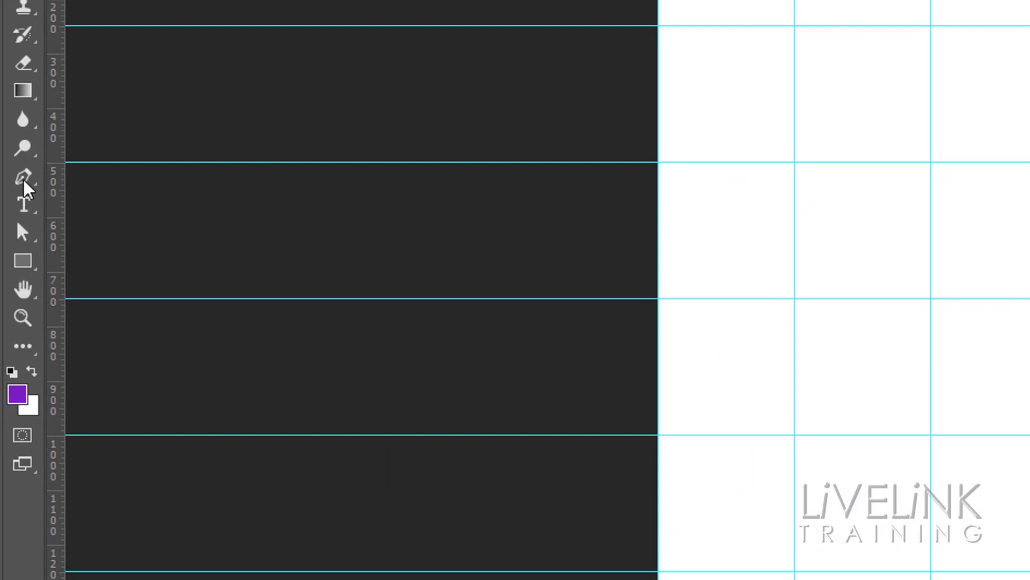
{"action": "left_click", "coordinate": [25, 178]}
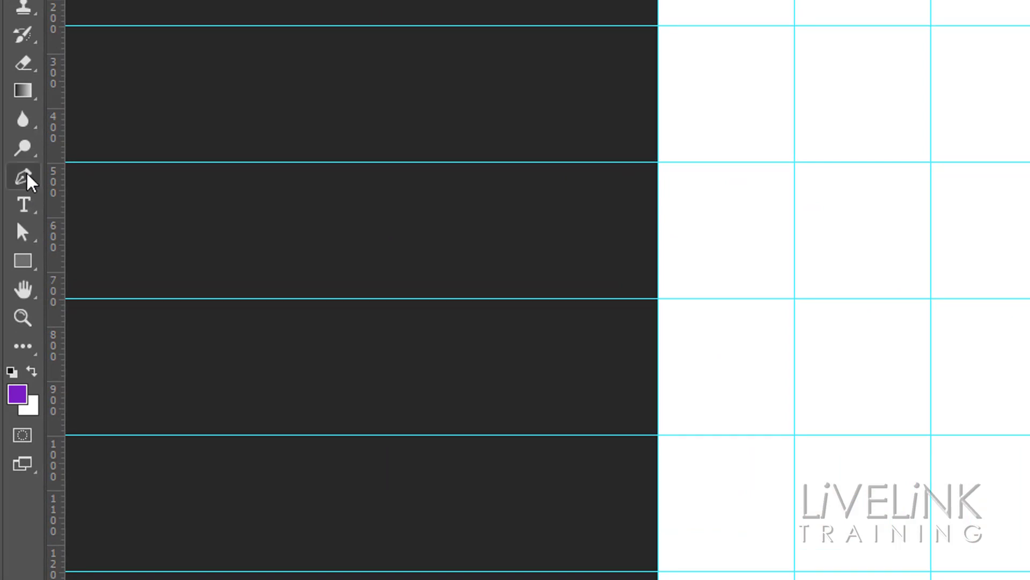
{"action": "left_click", "coordinate": [26, 178]}
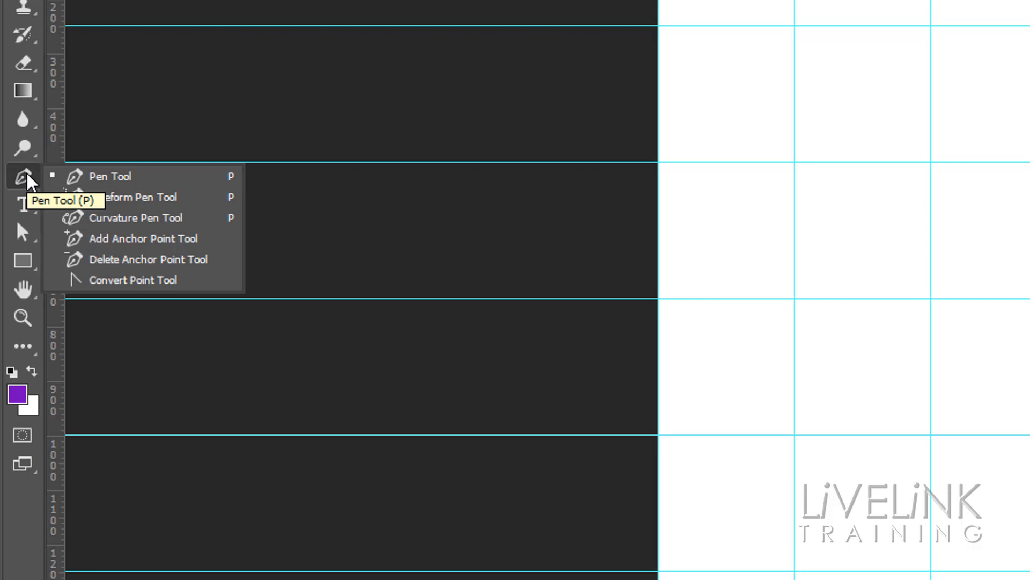
{"action": "left_click", "coordinate": [207, 231]}
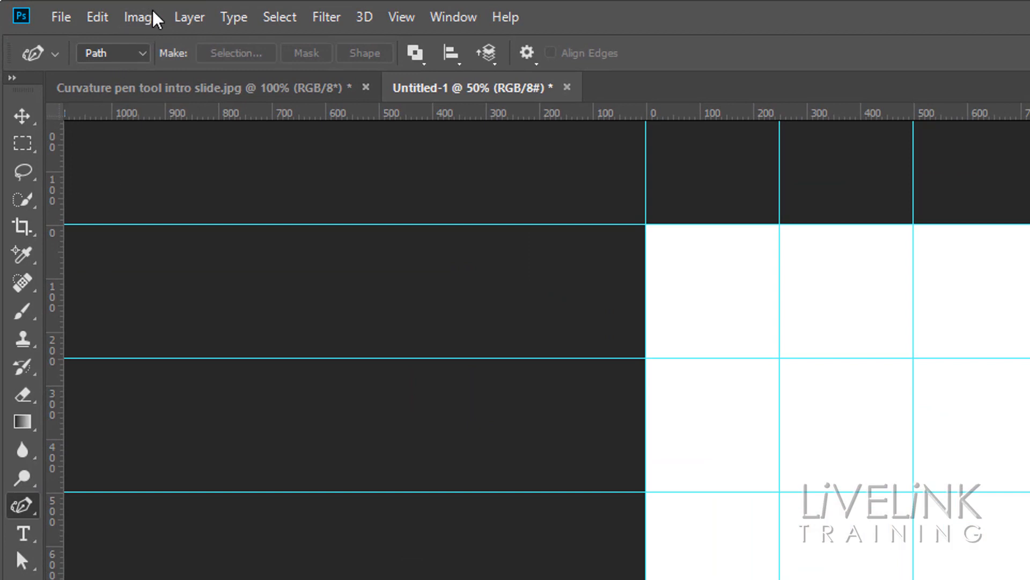
{"action": "left_click", "coordinate": [144, 53]}
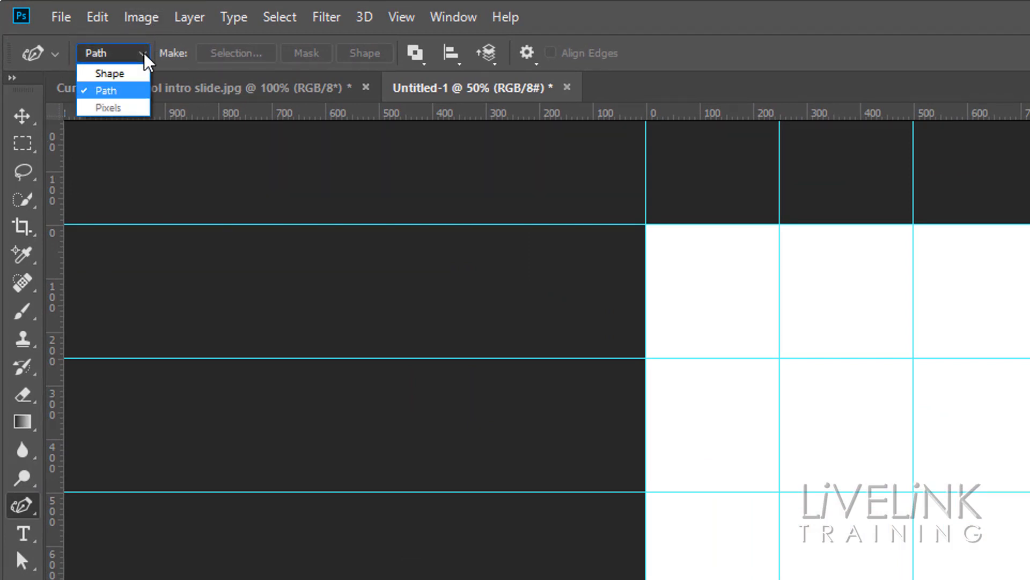
{"action": "left_click", "coordinate": [129, 92]}
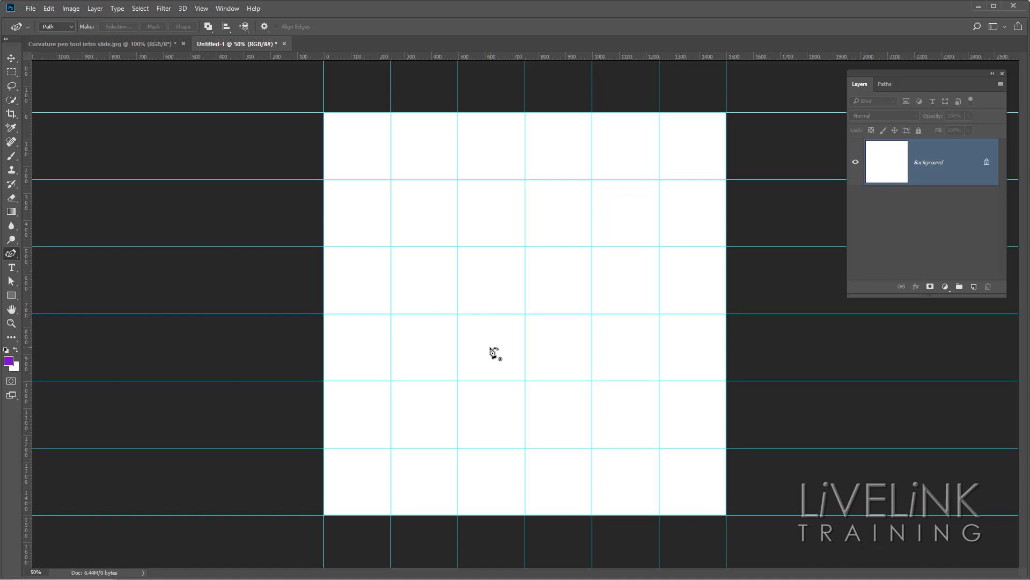
Draw a left semicircle path through guide intersections (750, 1250), (250, 750) and (750, 250) px, converting the middle corner point to smooth.
{"action": "left_click", "coordinate": [526, 448]}
{"action": "left_click", "coordinate": [391, 314]}
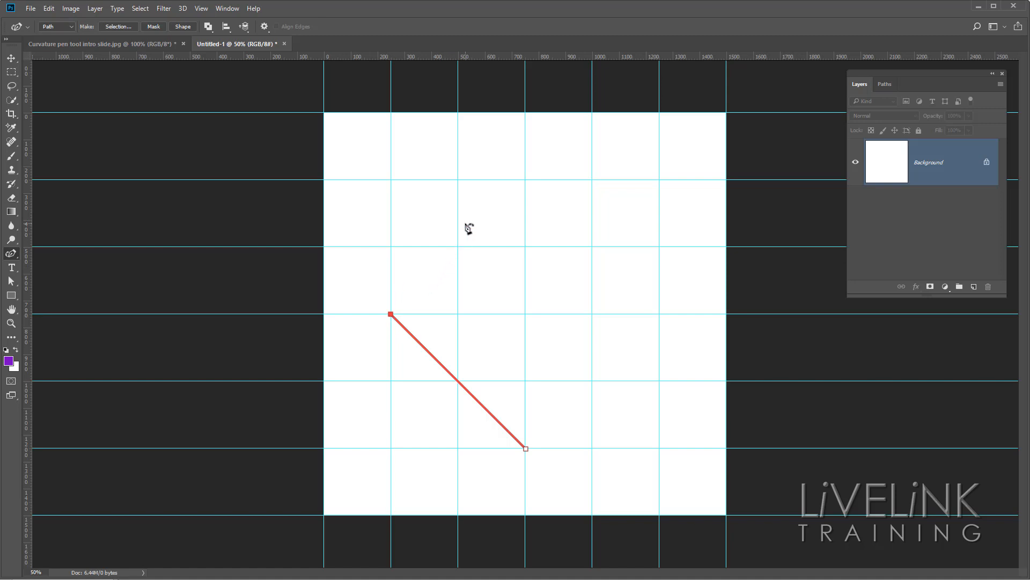
{"action": "left_click", "coordinate": [525, 181]}
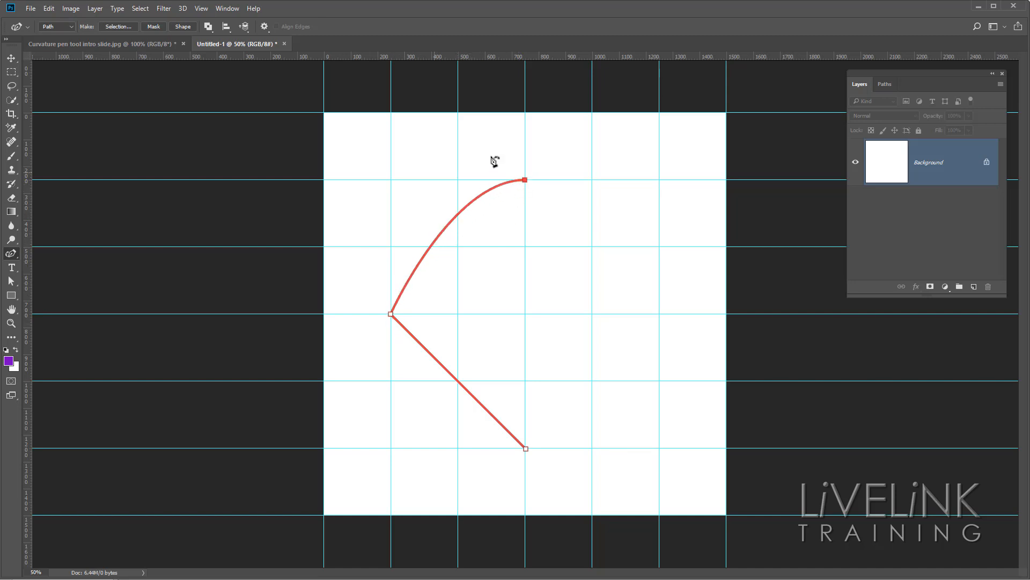
{"action": "left_click", "coordinate": [394, 317]}
{"action": "left_click", "coordinate": [392, 315]}
{"action": "double_click", "coordinate": [392, 315]}
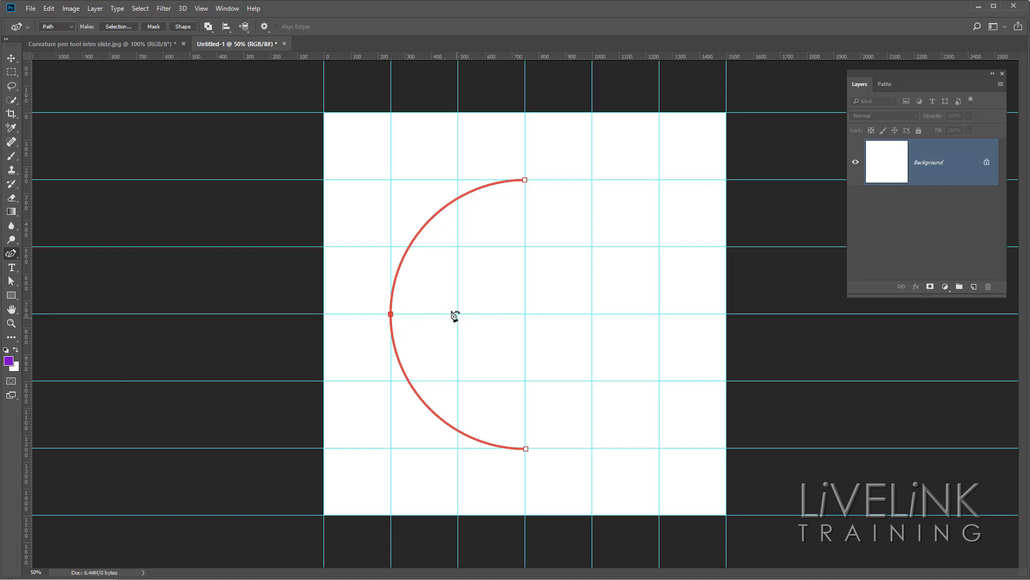
Try path display thicknesses of 1 px and 0.5 px, and return the thickness to 3 px.
{"action": "left_click", "coordinate": [265, 27]}
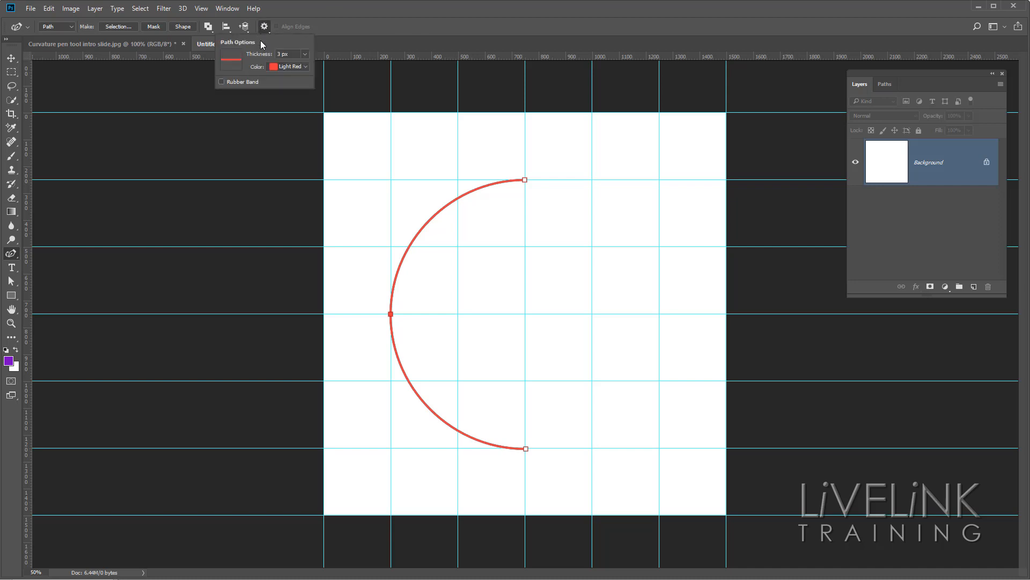
{"action": "left_click", "coordinate": [306, 54]}
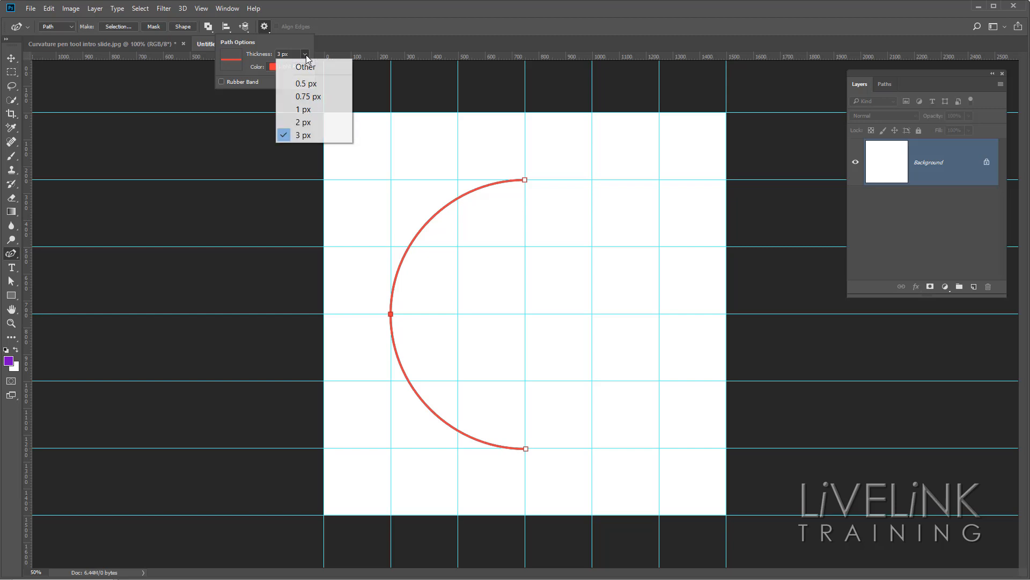
{"action": "left_click", "coordinate": [304, 111]}
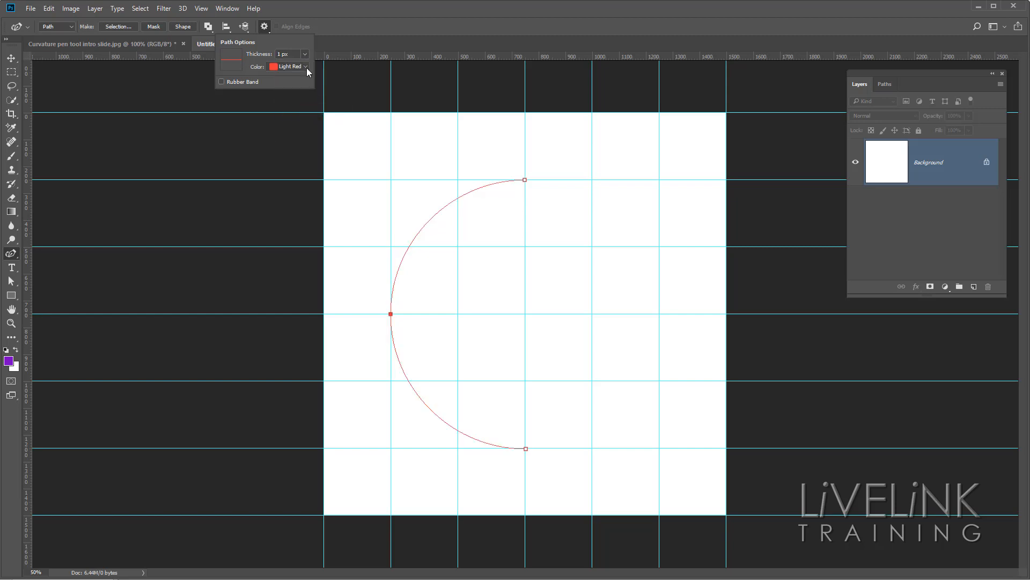
{"action": "left_click", "coordinate": [307, 53]}
{"action": "left_click", "coordinate": [303, 82]}
{"action": "left_click", "coordinate": [305, 56]}
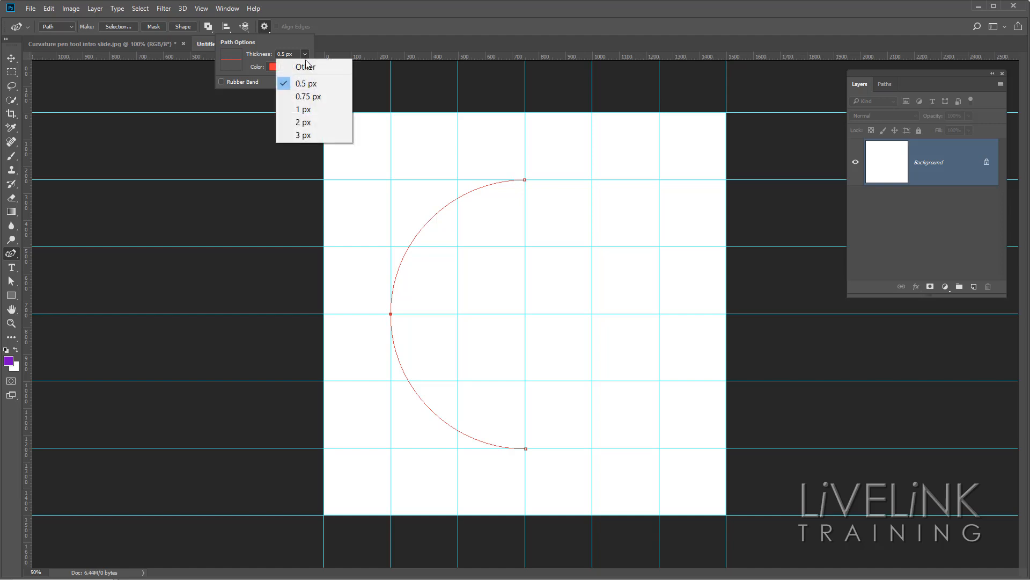
{"action": "left_click", "coordinate": [304, 137]}
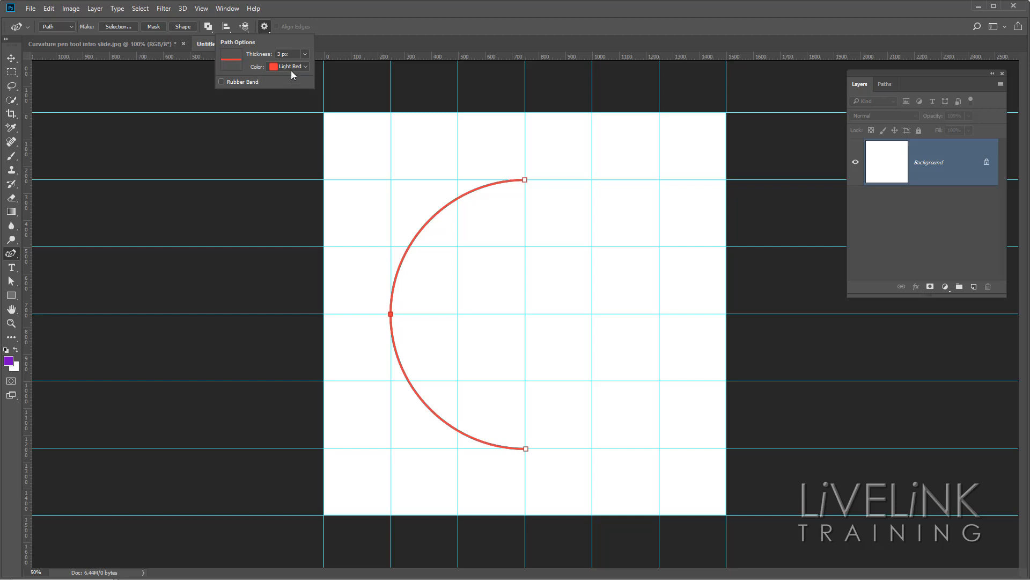
{"action": "left_click", "coordinate": [353, 26]}
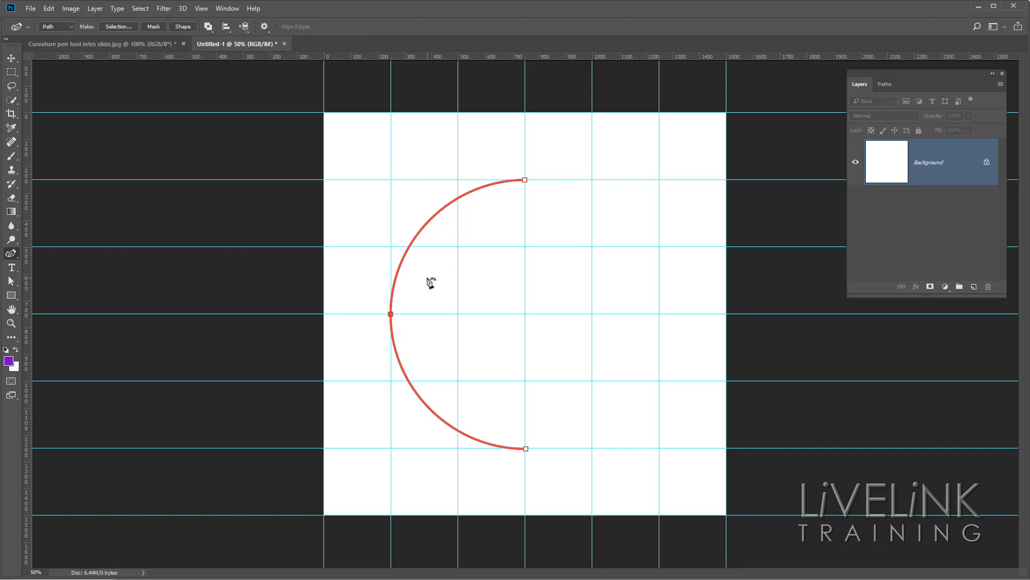
Extend the arc from its upper end with an anchor point at the guide intersection (1250, 750) px.
{"action": "left_click", "coordinate": [660, 314]}
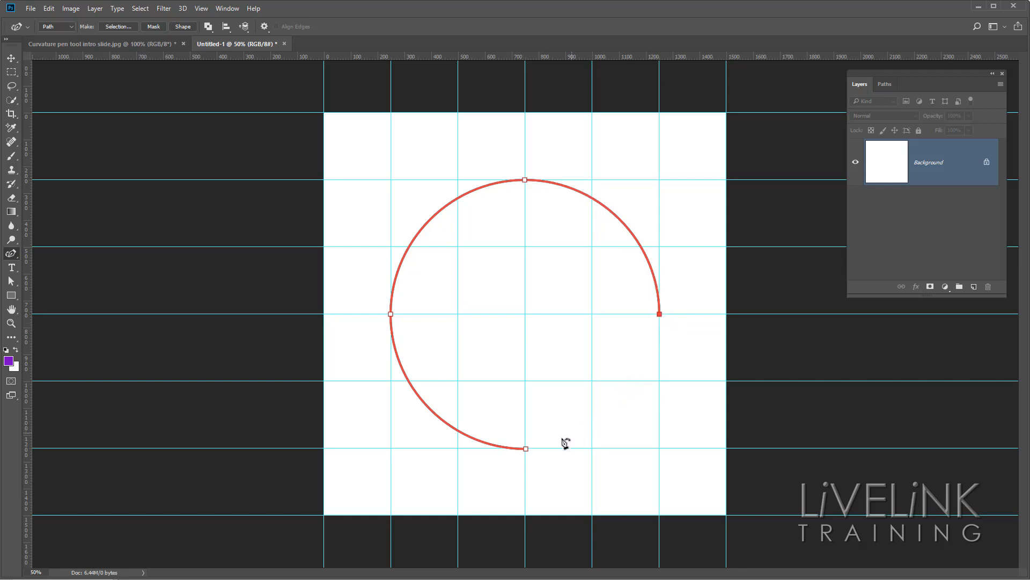
{"action": "left_click", "coordinate": [524, 450]}
{"action": "left_click", "coordinate": [526, 450]}
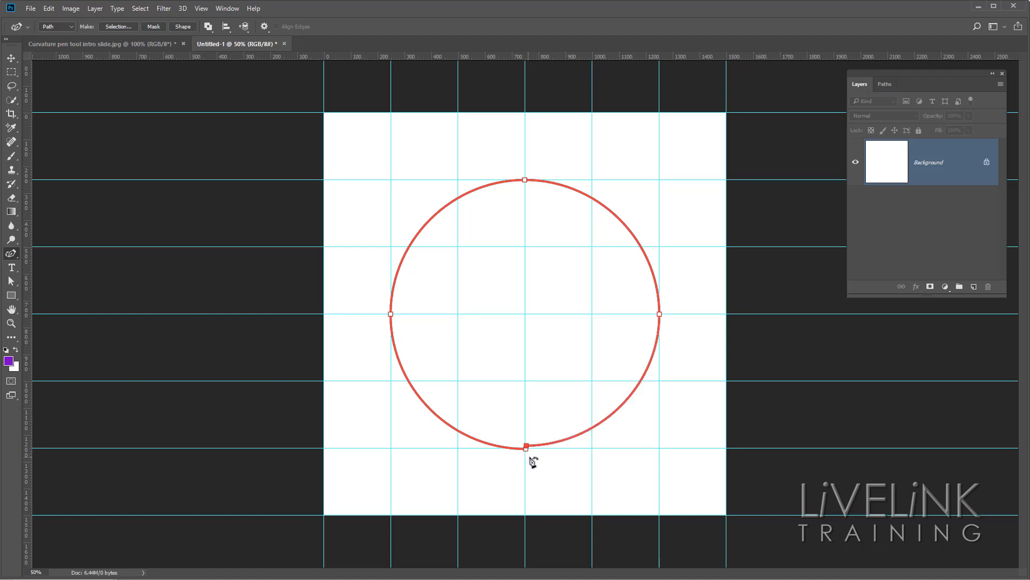
{"action": "left_click", "coordinate": [49, 9]}
{"action": "left_click", "coordinate": [64, 22]}
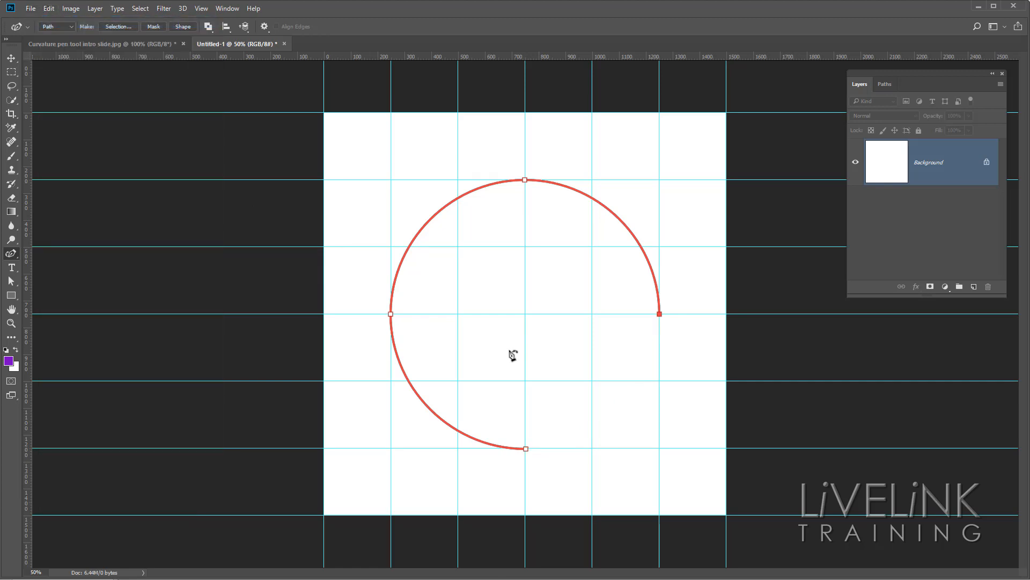
Close the path into a full circle at its starting anchor point.
{"action": "left_click", "coordinate": [525, 448]}
{"action": "left_click", "coordinate": [527, 451]}
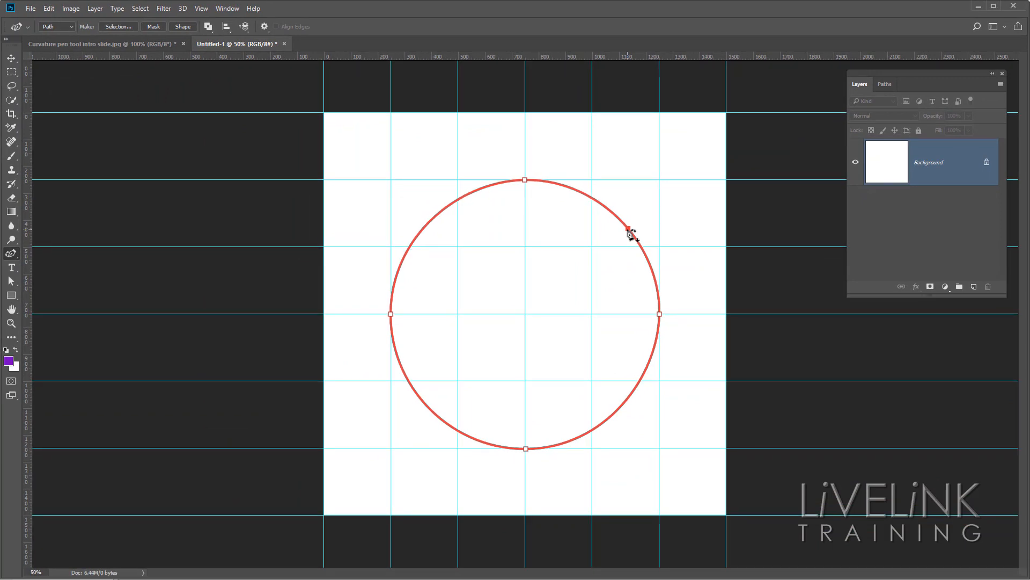
Pull new anchor points on the circle's upper-right and upper-left arcs inward to about (910, 670) and (605, 660) px, forming a pointed top.
{"action": "left_click_drag", "start_coordinate": [629, 230], "coordinate": [553, 294]}
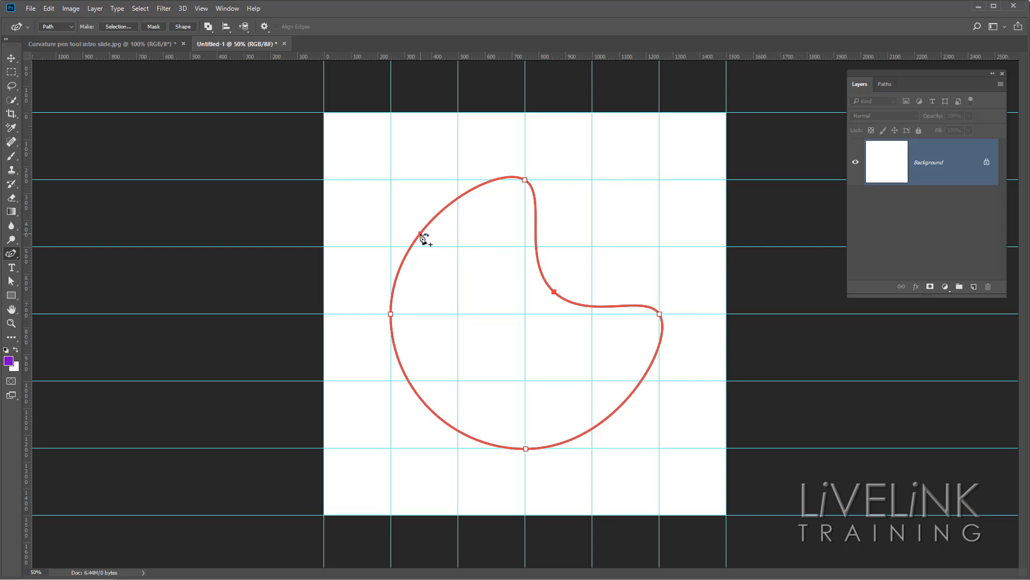
{"action": "left_click_drag", "start_coordinate": [422, 234], "coordinate": [487, 291]}
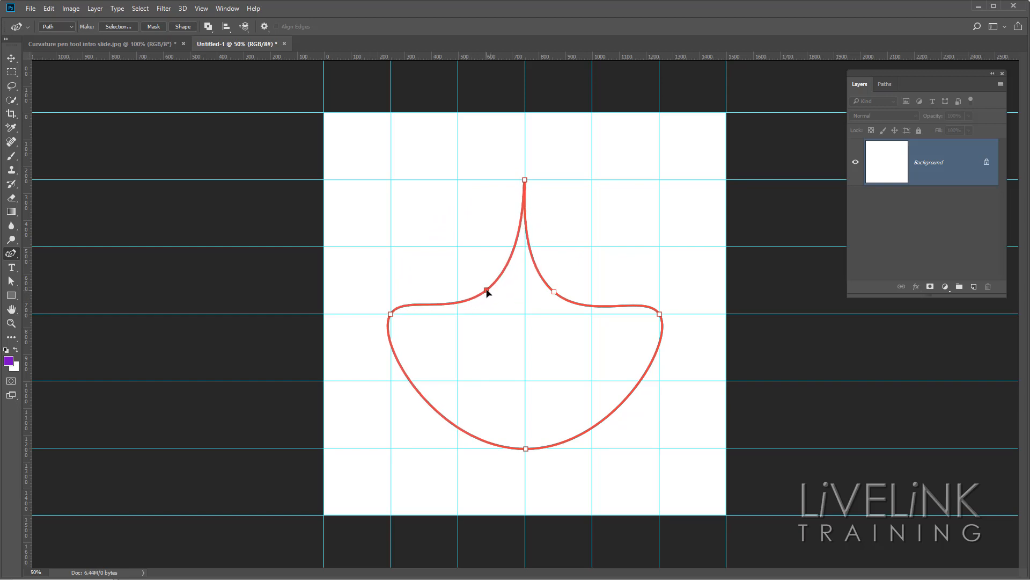
{"action": "left_click", "coordinate": [554, 291]}
{"action": "left_click_drag", "start_coordinate": [554, 292], "coordinate": [568, 293]}
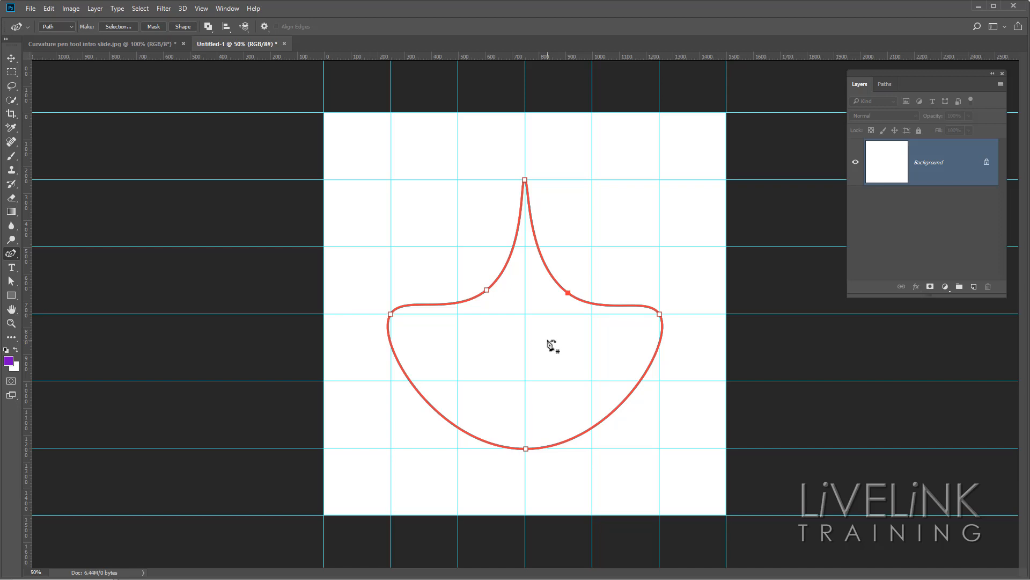
Convert all six anchor points of the path to corner points, making every segment straight.
{"action": "double_click", "coordinate": [568, 293]}
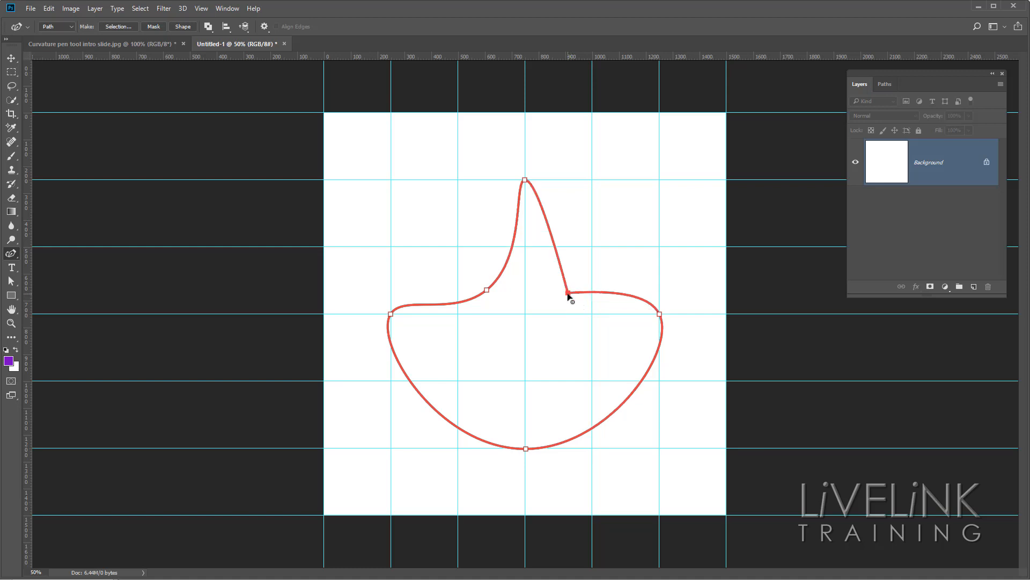
{"action": "double_click", "coordinate": [487, 290]}
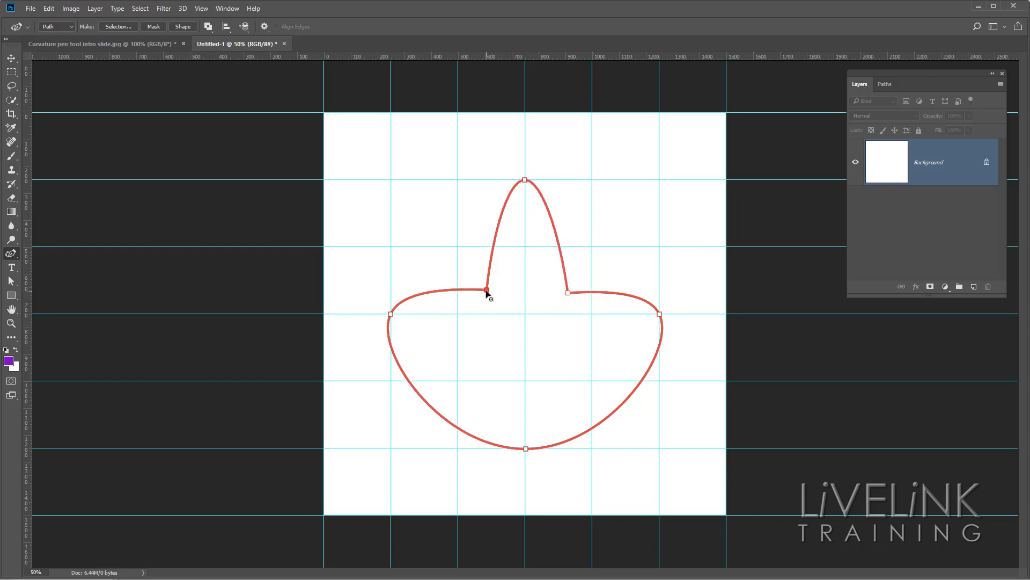
{"action": "double_click", "coordinate": [526, 180]}
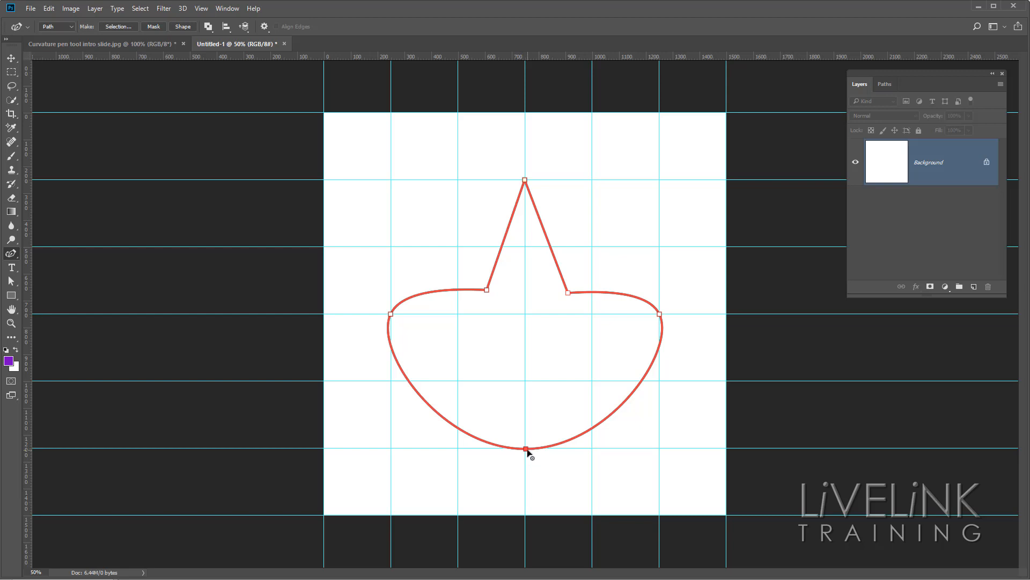
{"action": "double_click", "coordinate": [526, 449]}
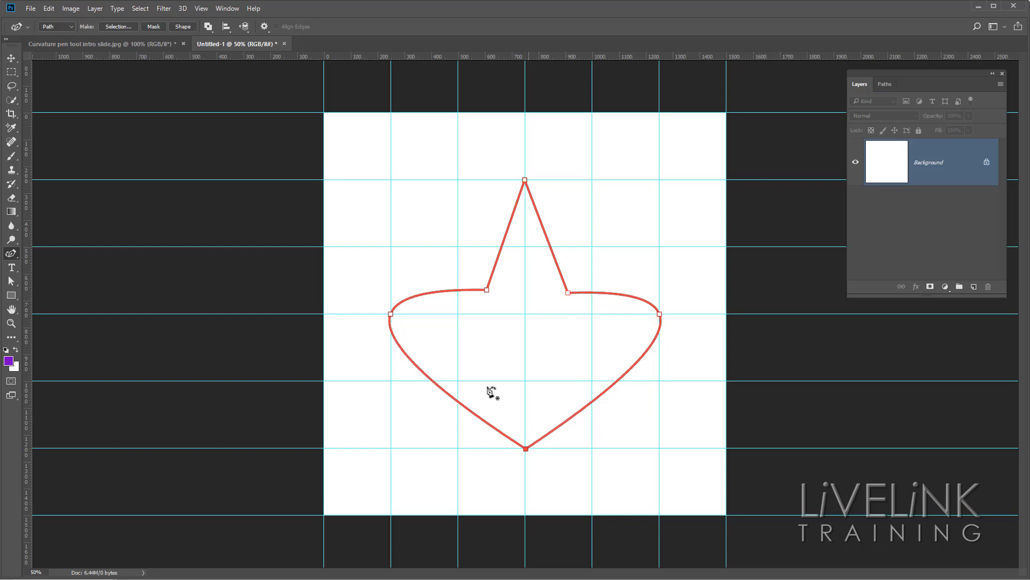
{"action": "double_click", "coordinate": [390, 314]}
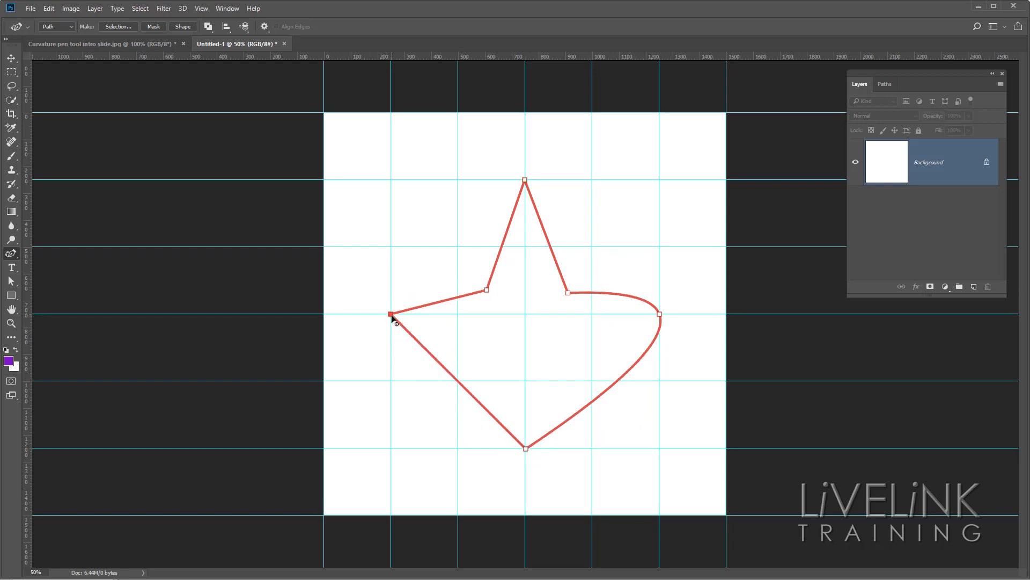
{"action": "double_click", "coordinate": [660, 315]}
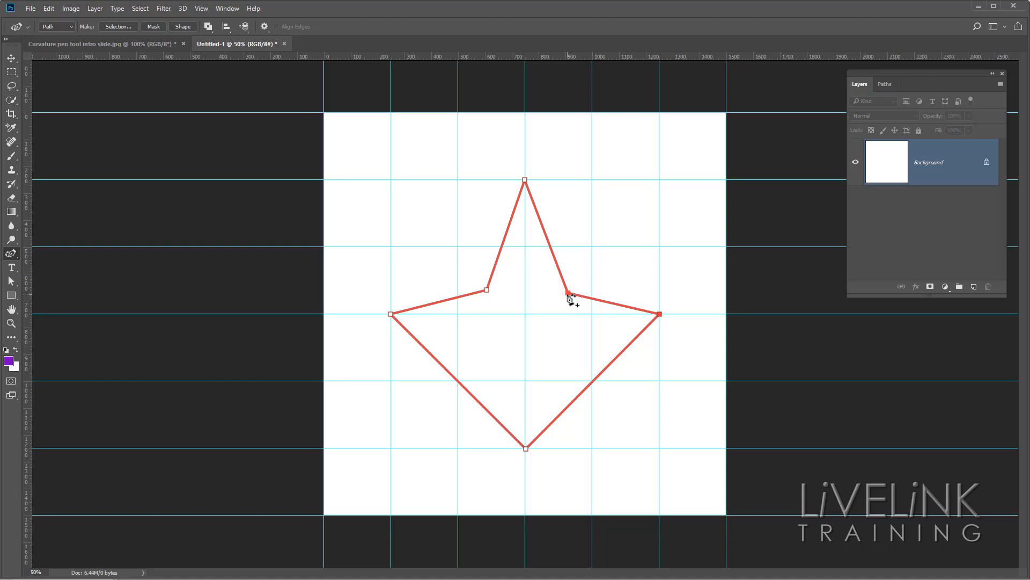
Move the right inner anchor point to about (890, 685) px and convert it to a smooth point.
{"action": "mouse_move", "coordinate": [569, 293]}
{"action": "left_mouse_down"}
{"action": "mouse_move", "coordinate": [614, 201]}
{"action": "mouse_move", "coordinate": [599, 260]}
{"action": "mouse_move", "coordinate": [674, 145]}
{"action": "mouse_move", "coordinate": [568, 317]}
{"action": "mouse_move", "coordinate": [543, 297]}
{"action": "mouse_move", "coordinate": [563, 302]}
{"action": "left_mouse_up"}
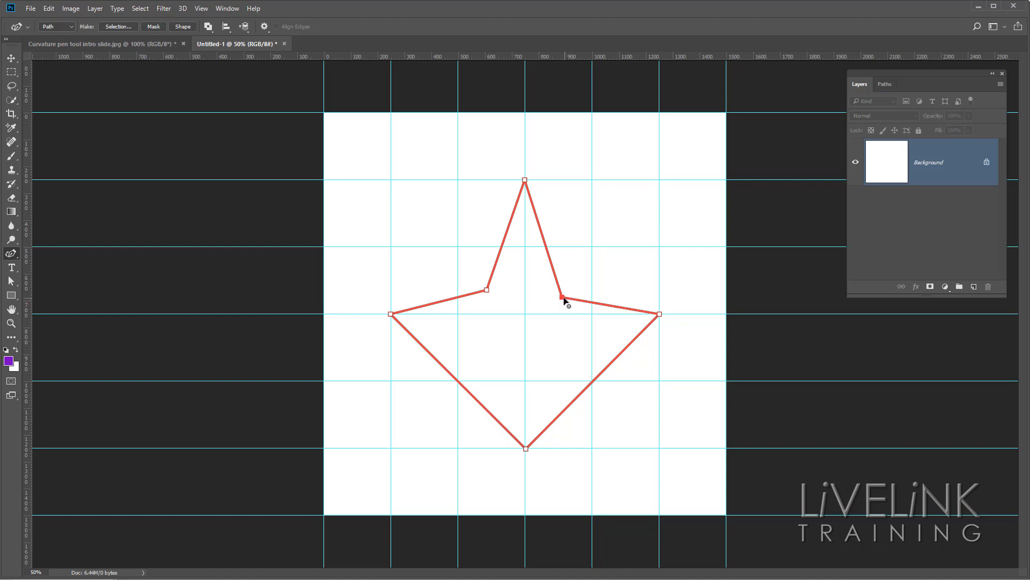
{"action": "double_click", "coordinate": [563, 298]}
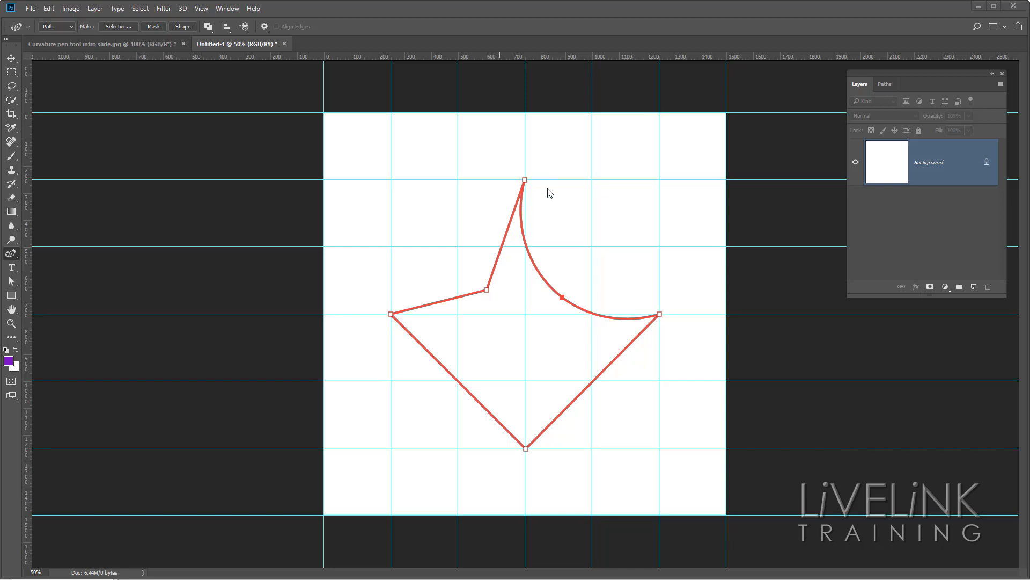
Delete the anchor point at the tip of the shape, and remove the entire remaining path.
{"action": "left_click", "coordinate": [562, 296]}
{"action": "left_click", "coordinate": [525, 180]}
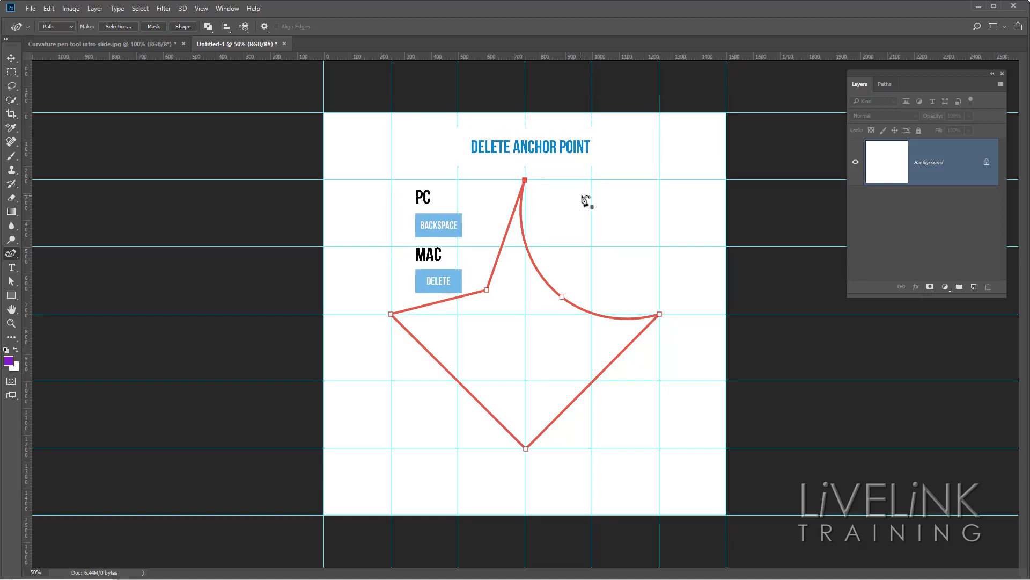
{"action": "key", "text": "BackSpace"}
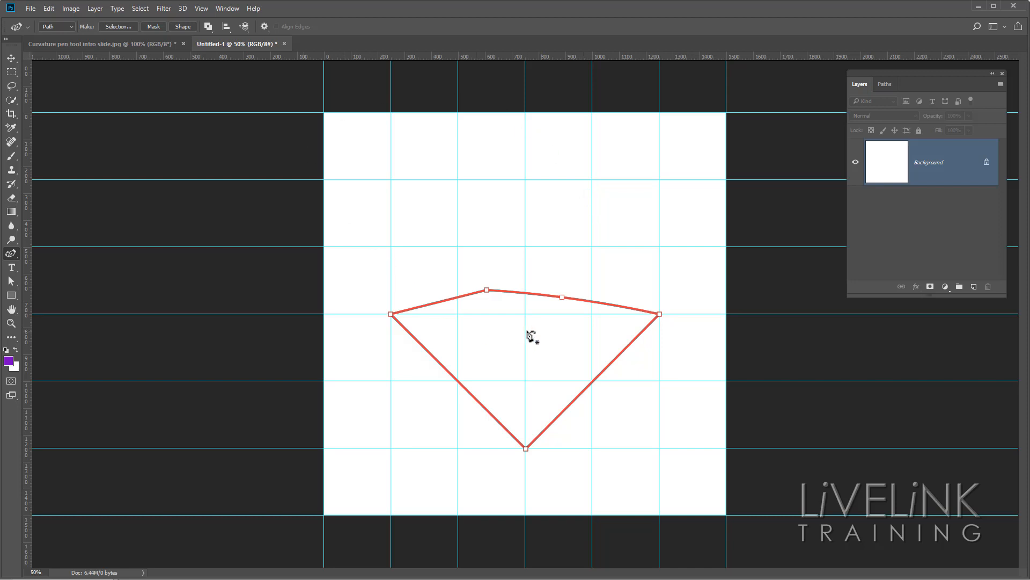
{"action": "right_click", "coordinate": [556, 334]}
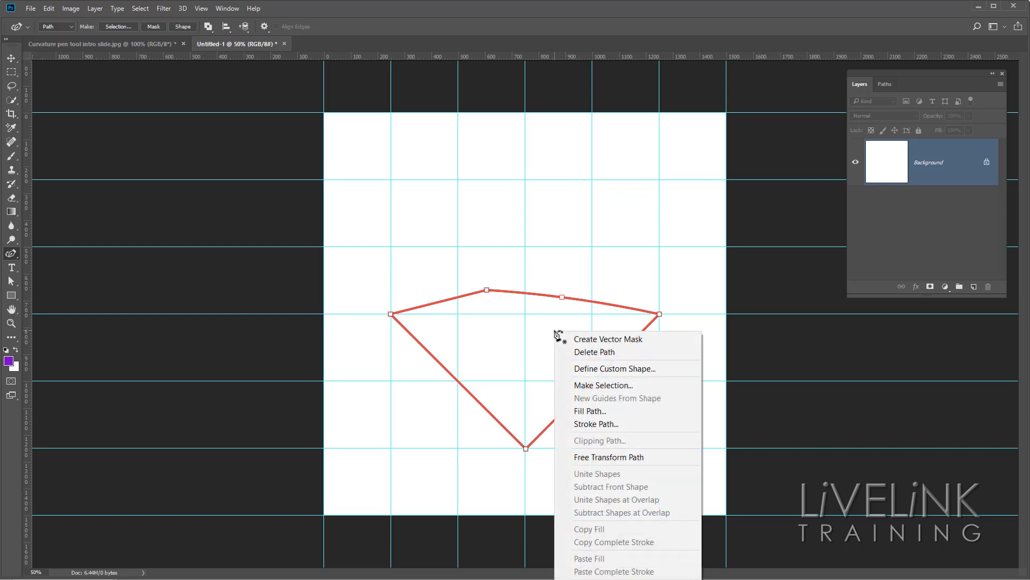
{"action": "left_click", "coordinate": [620, 353]}
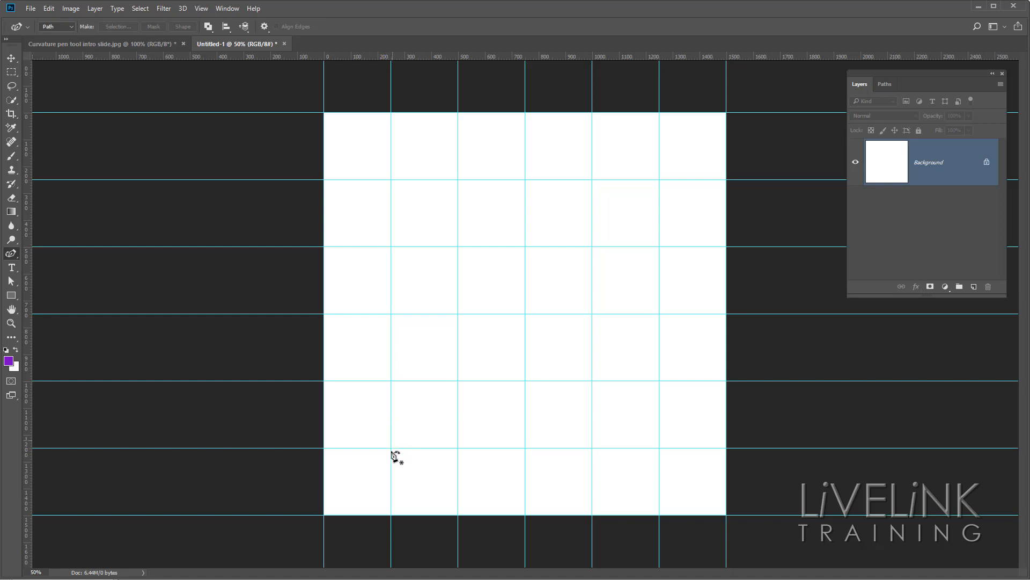
Draw a closed rectangular path with corner points at guide intersections (250, 1000), (250, 750), (1250, 750) and (1250, 1000) px.
{"action": "left_click", "coordinate": [390, 380]}
{"action": "left_click", "coordinate": [391, 313]}
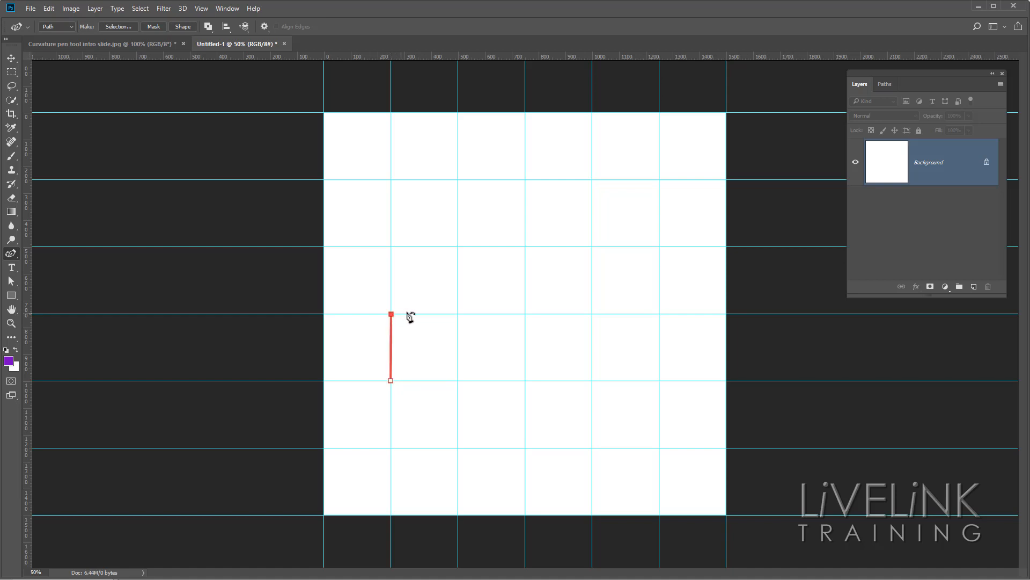
{"action": "left_click", "coordinate": [659, 314]}
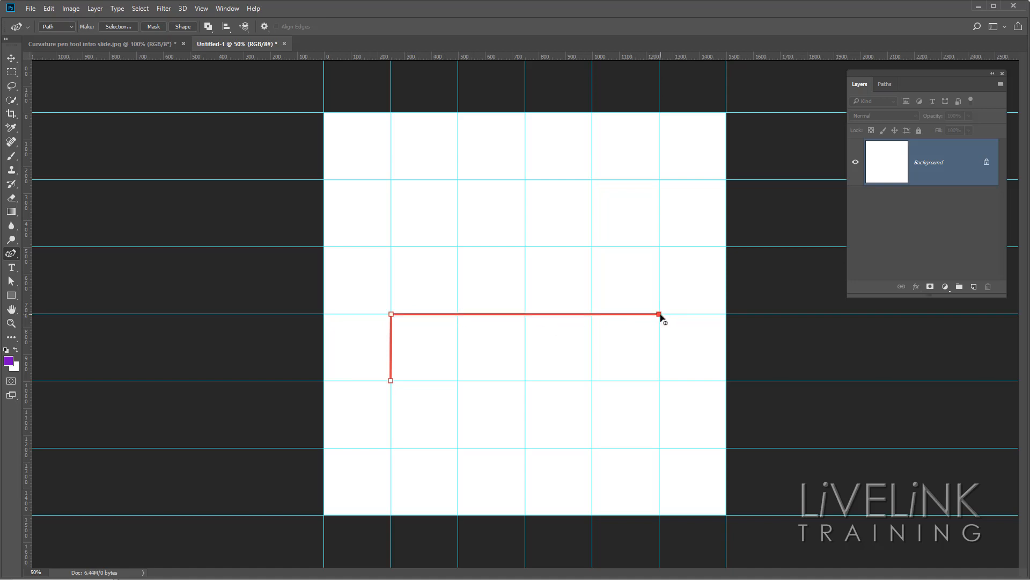
{"action": "left_click", "coordinate": [660, 381]}
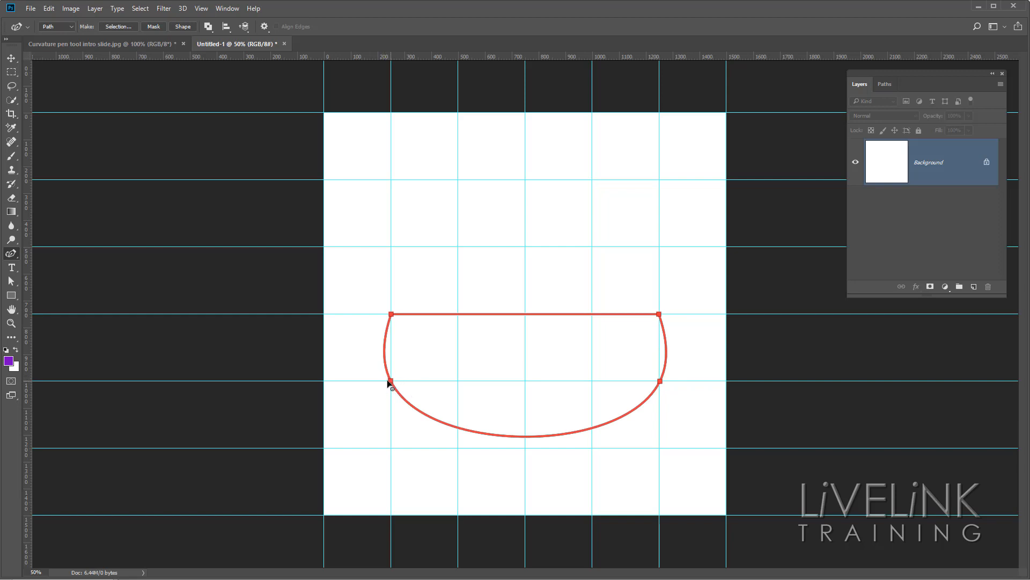
{"action": "double_click", "coordinate": [391, 382]}
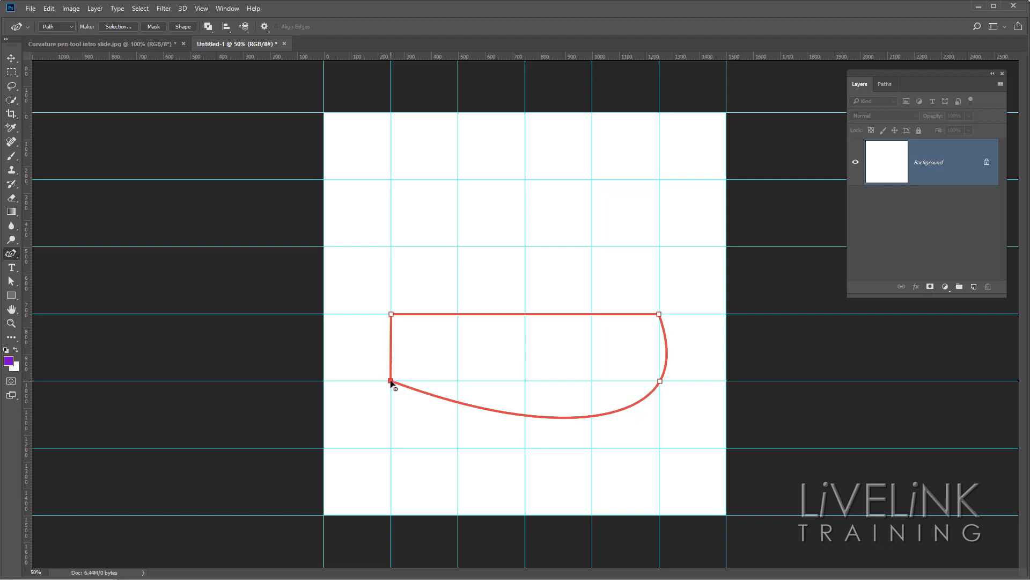
{"action": "double_click", "coordinate": [660, 381]}
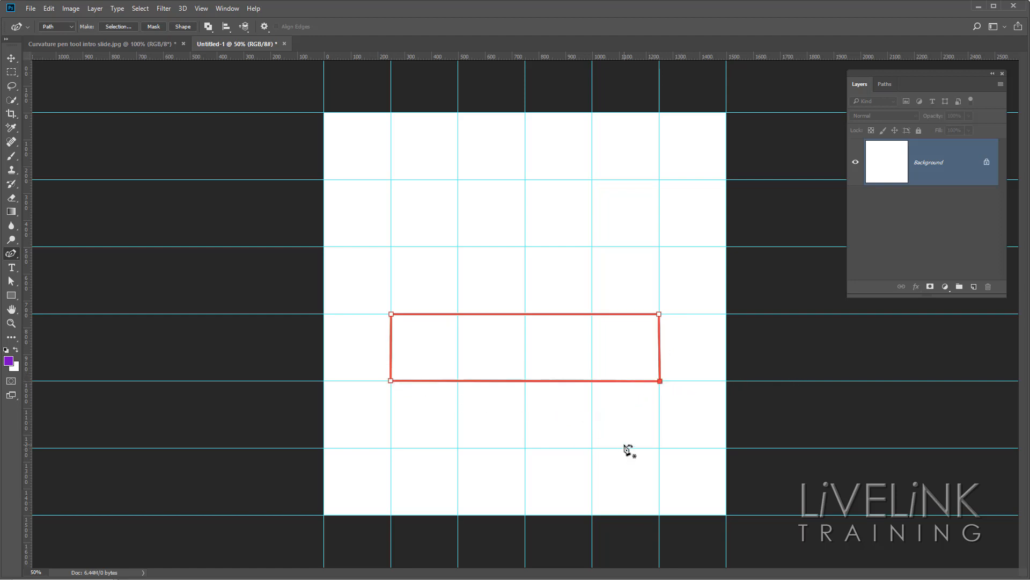
Add anchor points midway along the rectangle's upper and lower edges and pull them outward to about (750, 455) and (745, 1310) px, forming a hexagon.
{"action": "left_click", "coordinate": [526, 314]}
{"action": "left_click_drag", "start_coordinate": [524, 315], "coordinate": [526, 236]}
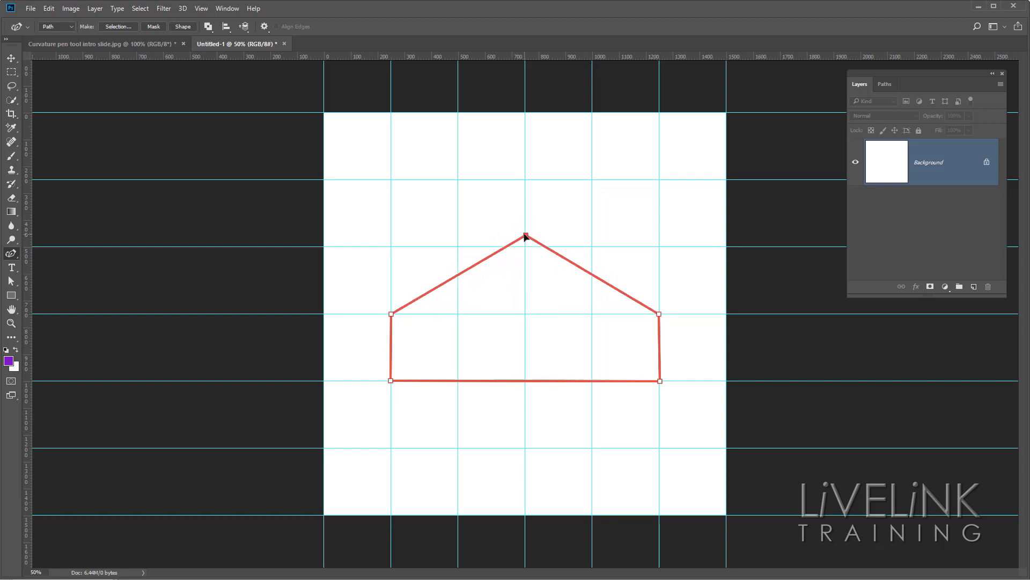
{"action": "left_click", "coordinate": [526, 382]}
{"action": "left_click_drag", "start_coordinate": [526, 382], "coordinate": [524, 465]}
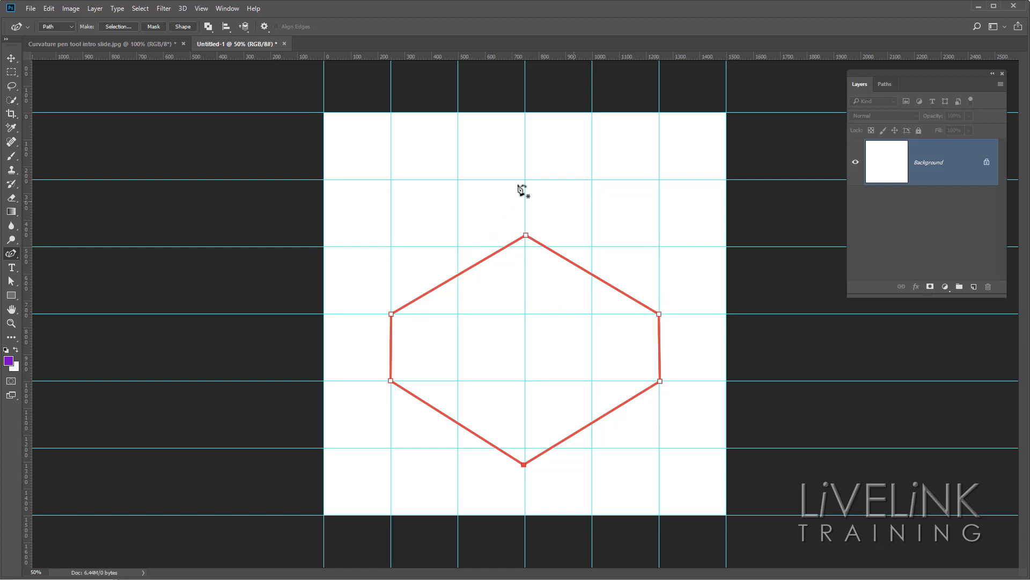
Convert the hexagon's topmost and bottommost corner points to smooth points, rounding both ends.
{"action": "left_click", "coordinate": [526, 236]}
{"action": "double_click", "coordinate": [526, 236]}
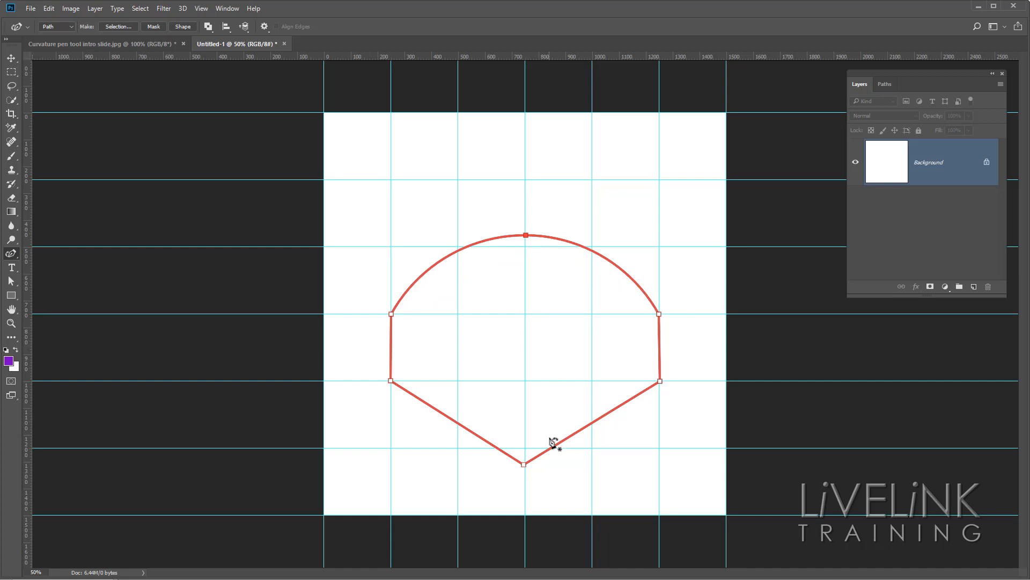
{"action": "left_click", "coordinate": [524, 465]}
{"action": "double_click", "coordinate": [523, 465]}
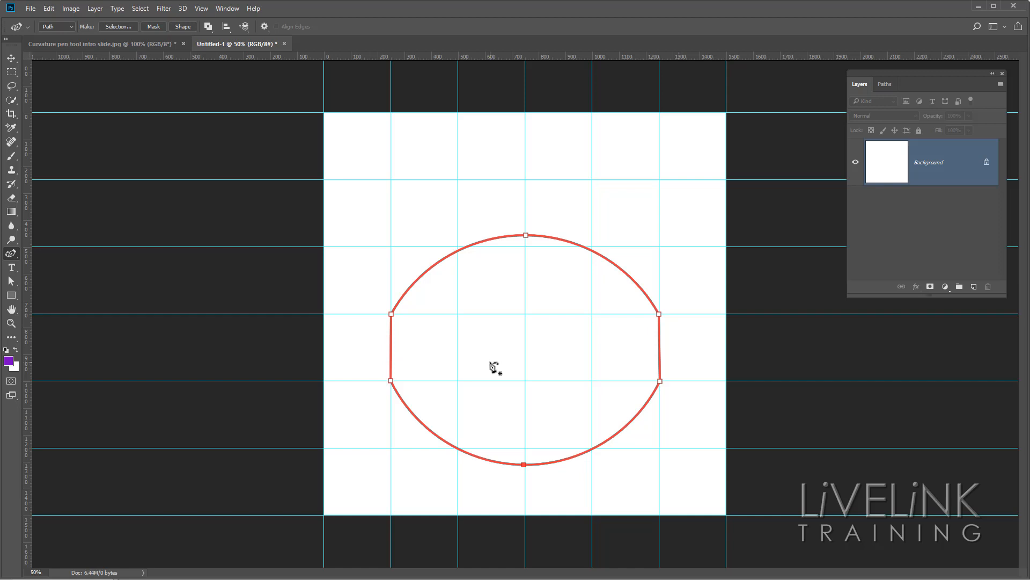
Select the three upper anchor points with the Direct Selection Tool and move them up by about 360 px, lengthening the straight sides.
{"action": "left_click", "coordinate": [12, 285]}
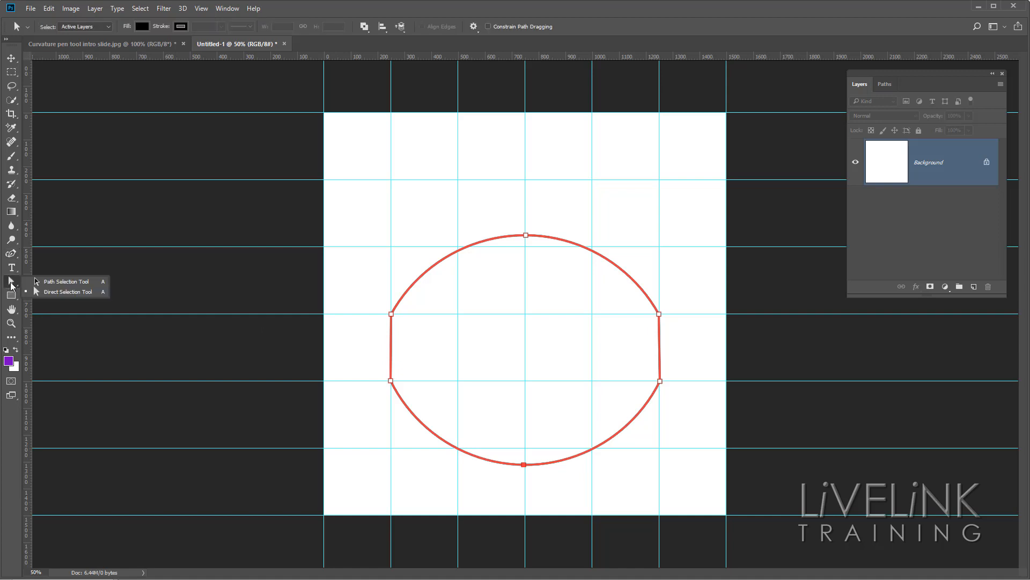
{"action": "left_click", "coordinate": [81, 293]}
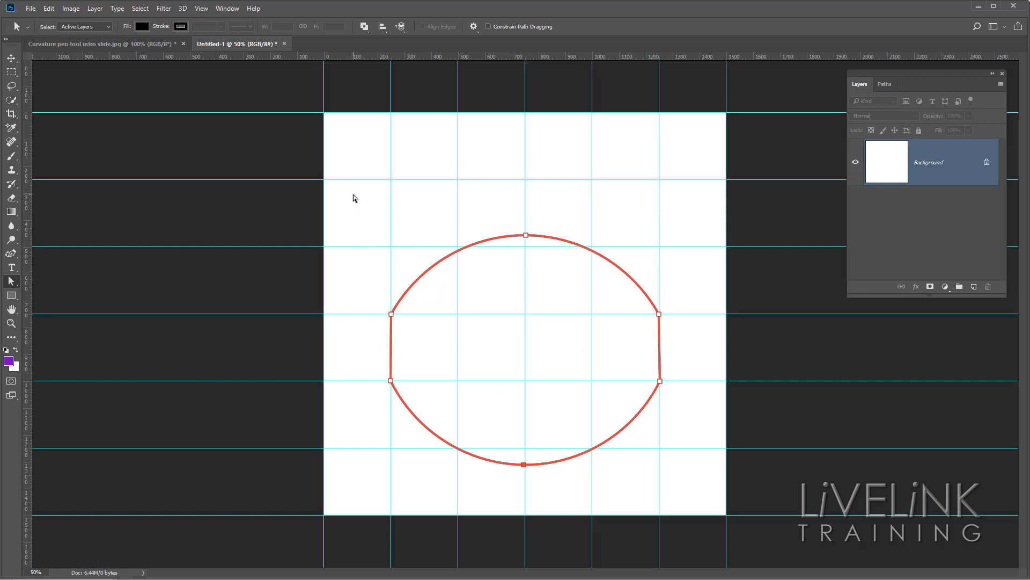
{"action": "left_click_drag", "start_coordinate": [353, 195], "coordinate": [697, 340]}
{"action": "left_click_drag", "start_coordinate": [525, 235], "coordinate": [526, 230]}
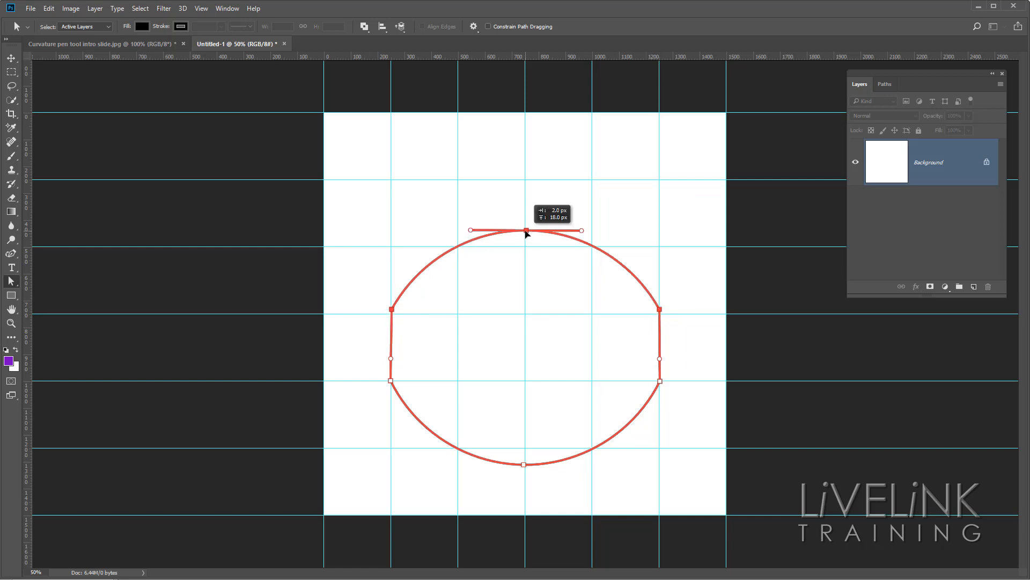
{"action": "left_click_drag", "start_coordinate": [526, 232], "coordinate": [527, 141]}
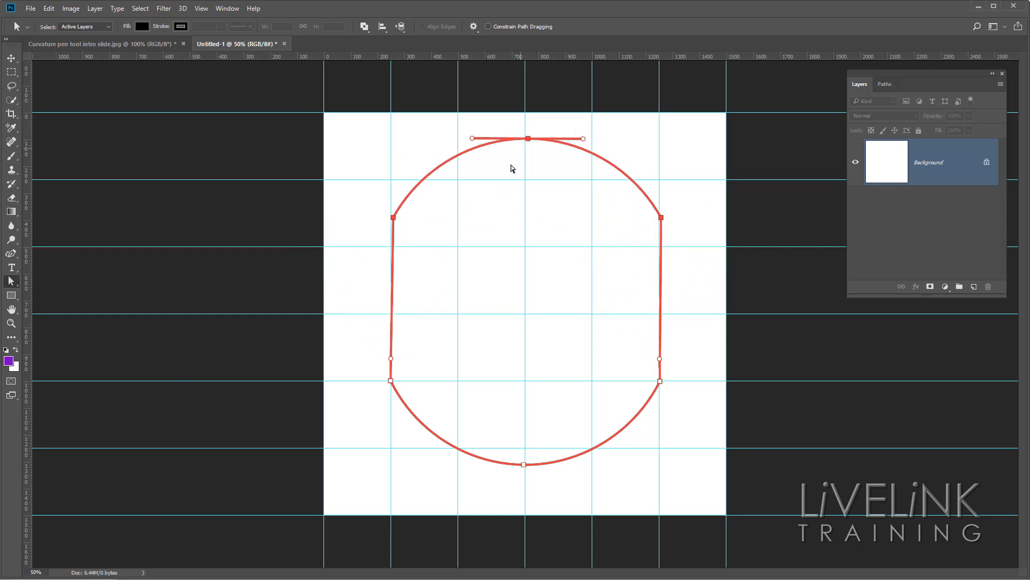